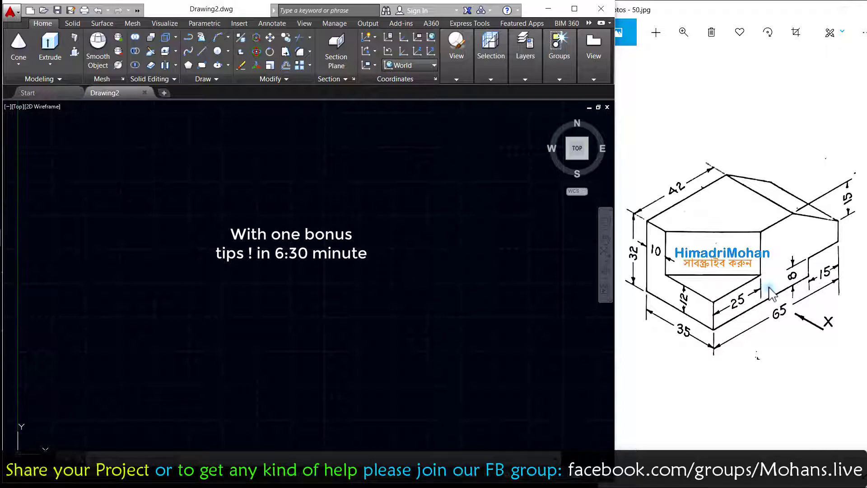
# Set the viewport to the Front view with Realistic shading, and stop showing the UCS icon at origin
pyautogui.click(774, 220)
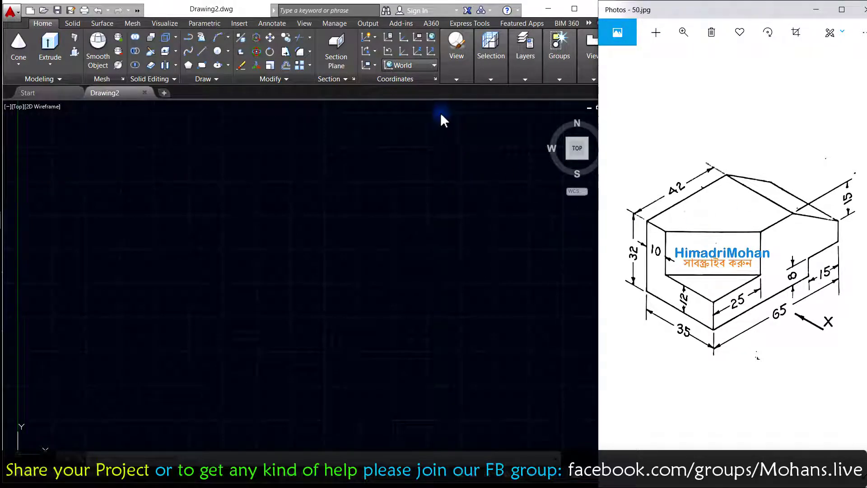
pyautogui.click(19, 110)
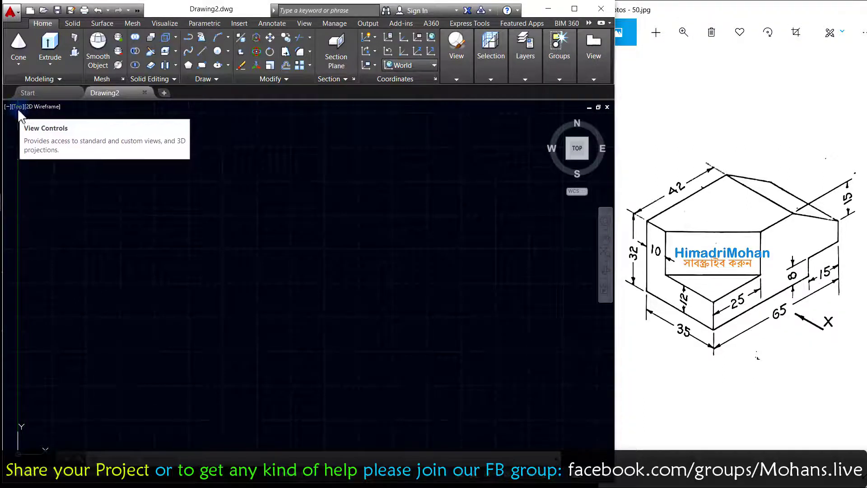
pyautogui.click(17, 107)
pyautogui.click(42, 175)
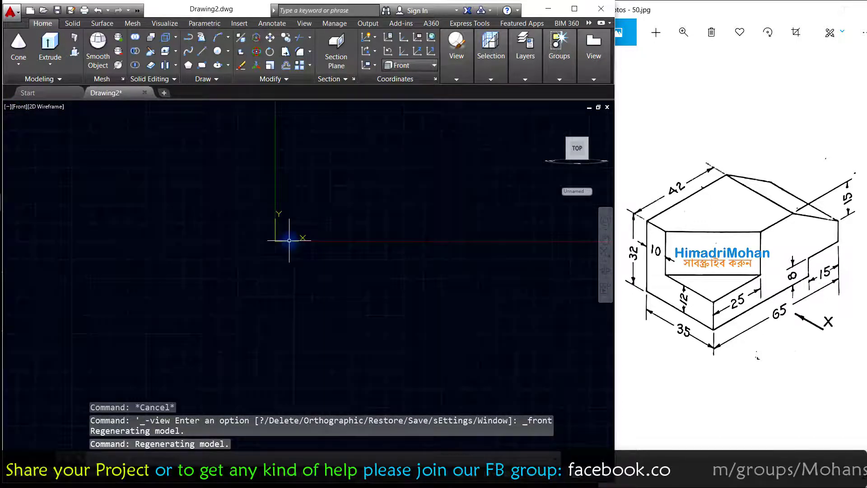
pyautogui.click(52, 108)
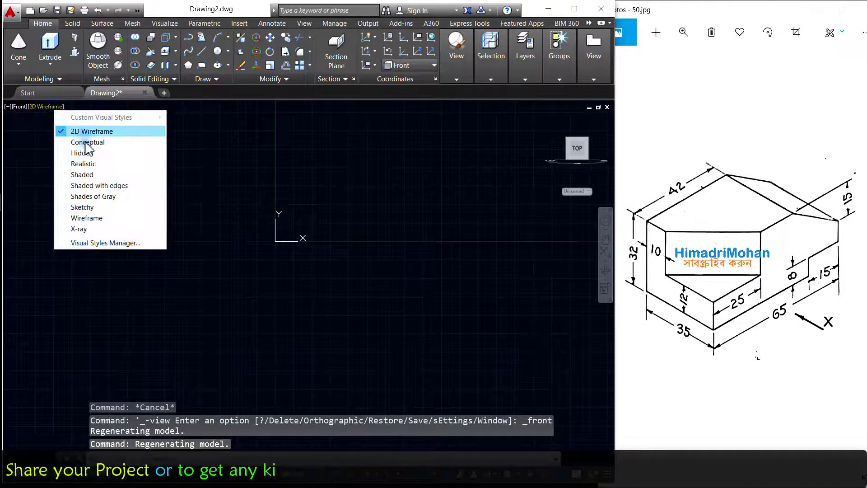
pyautogui.click(90, 163)
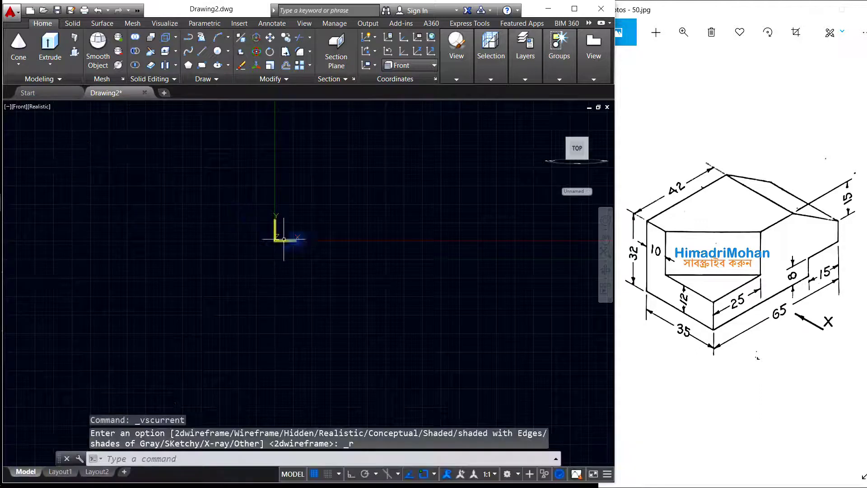
pyautogui.rightClick(288, 243)
pyautogui.moveTo(332, 365)
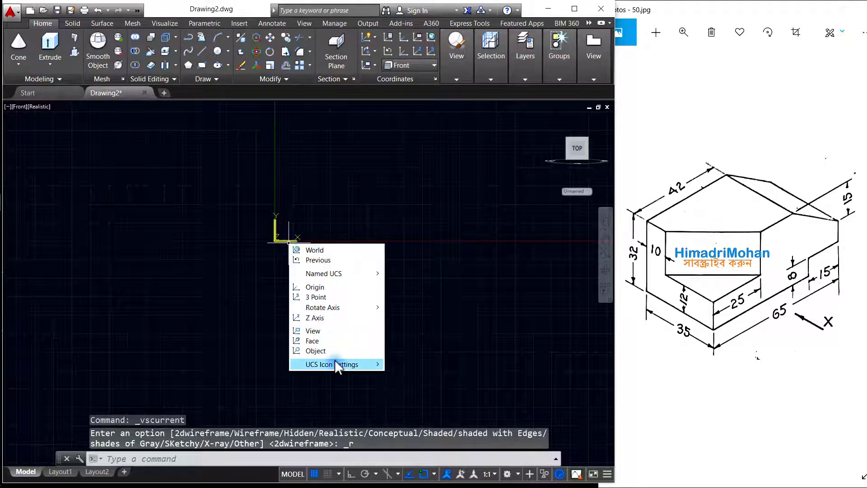
pyautogui.click(411, 365)
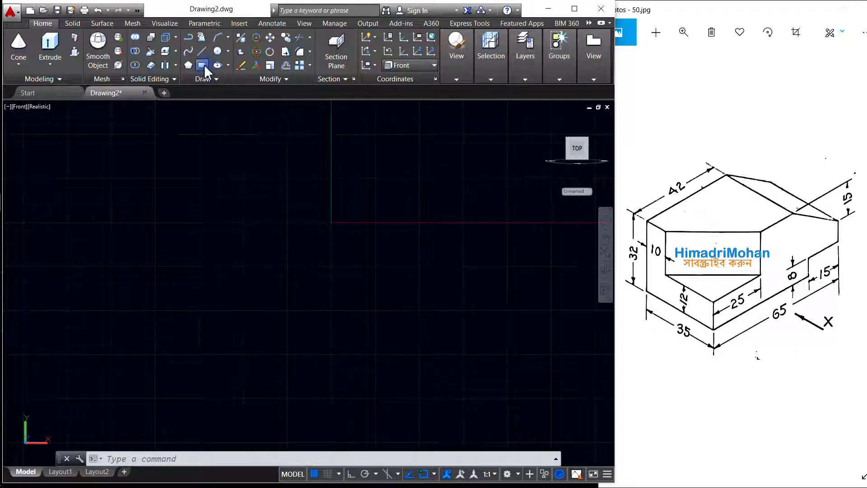
# Draw a 65 × 35 rectangle from a picked first corner in the Front view
pyautogui.click(202, 64)
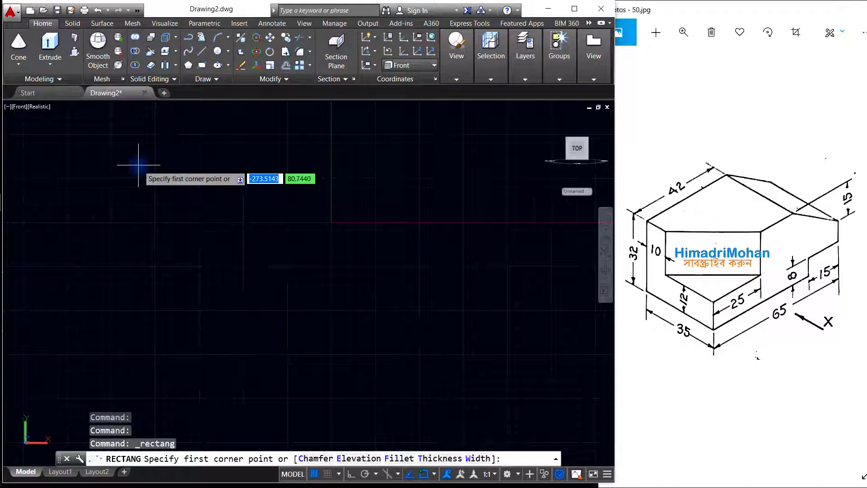
pyautogui.click(139, 165)
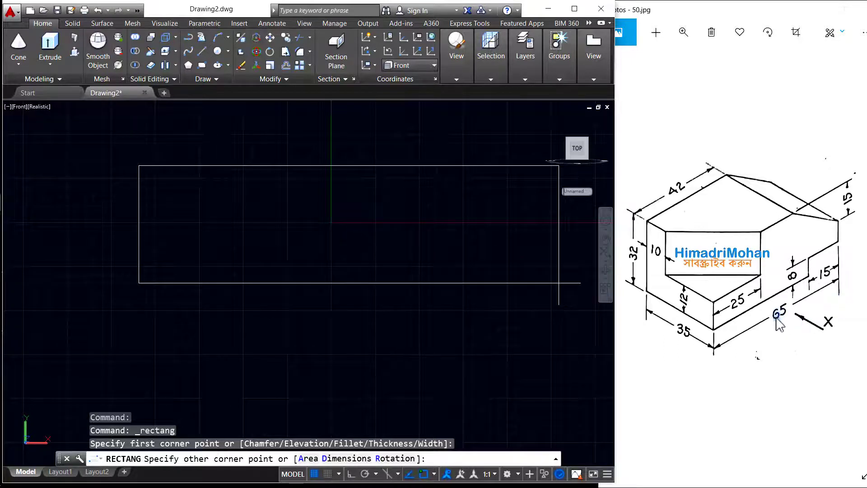
pyautogui.write('65')
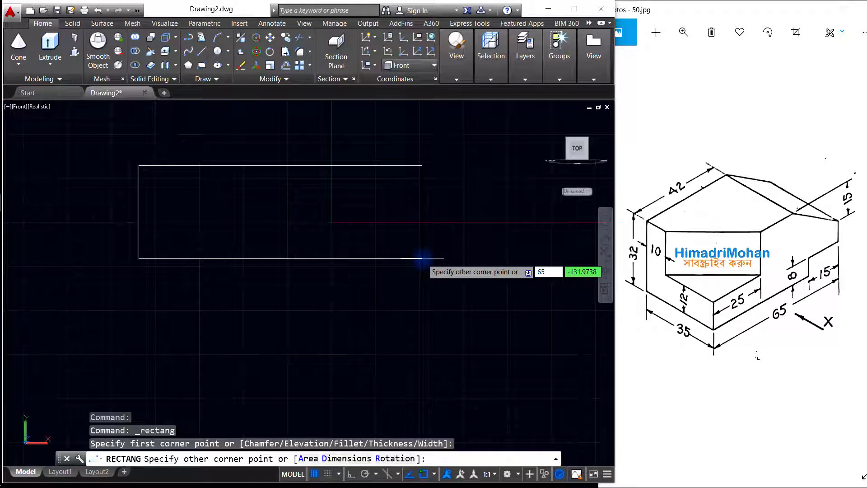
pyautogui.press('Tab')
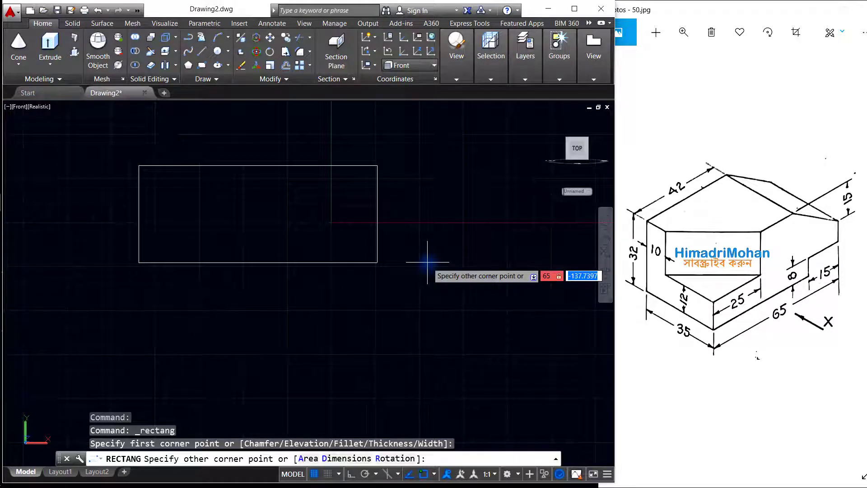
pyautogui.write('35')
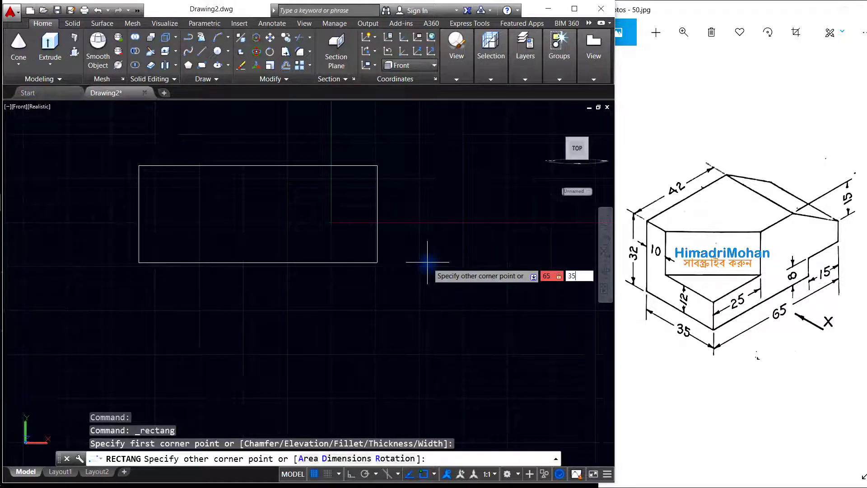
pyautogui.press('Return')
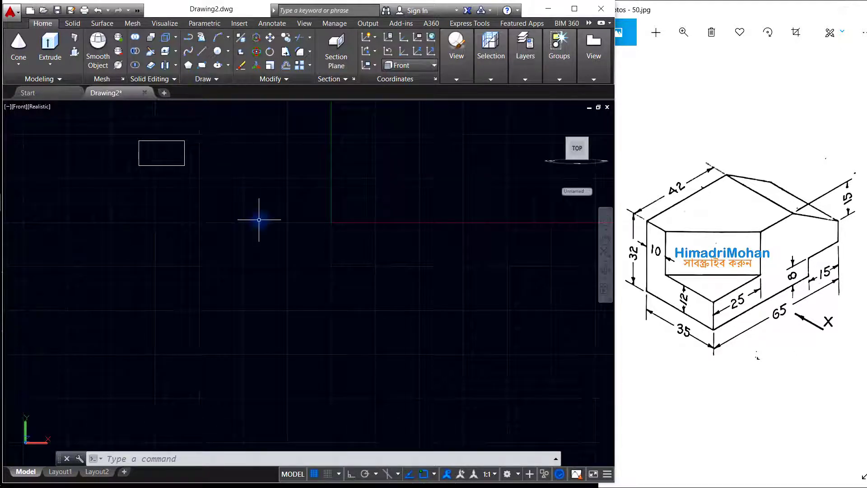
# Start a second rectangle using the Dimensions option (65 × 35), then cancel it
pyautogui.write('r')
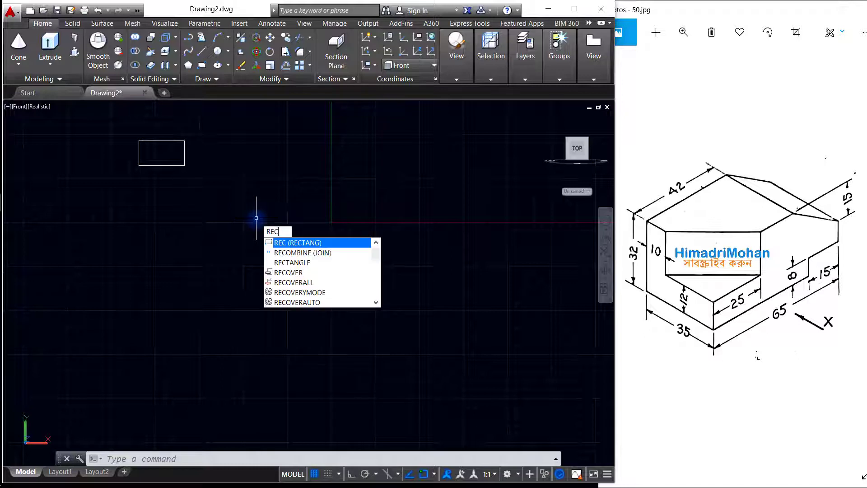
pyautogui.press('Return')
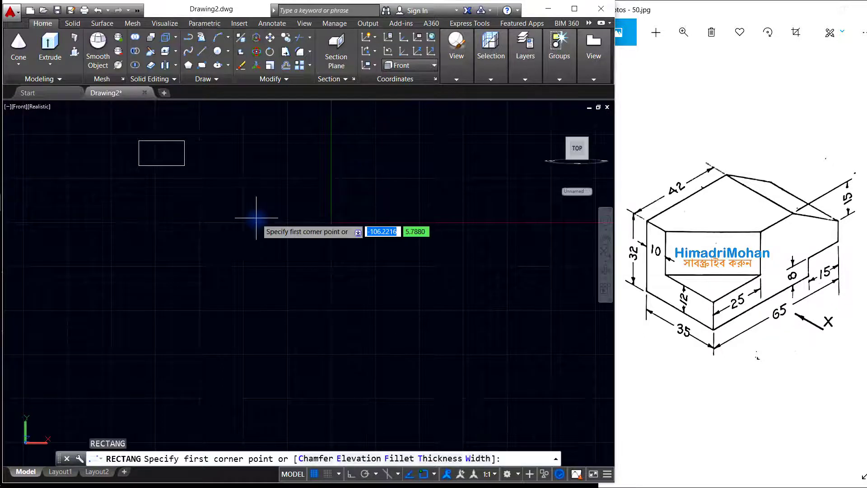
pyautogui.click(248, 159)
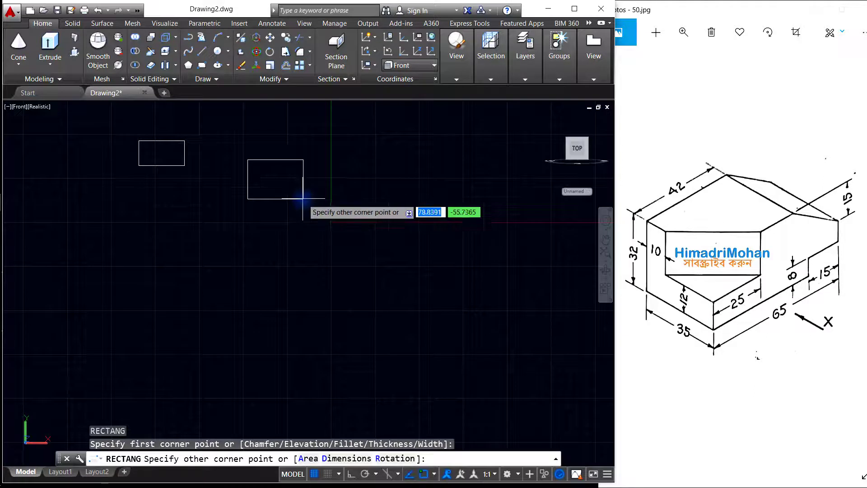
pyautogui.write('d')
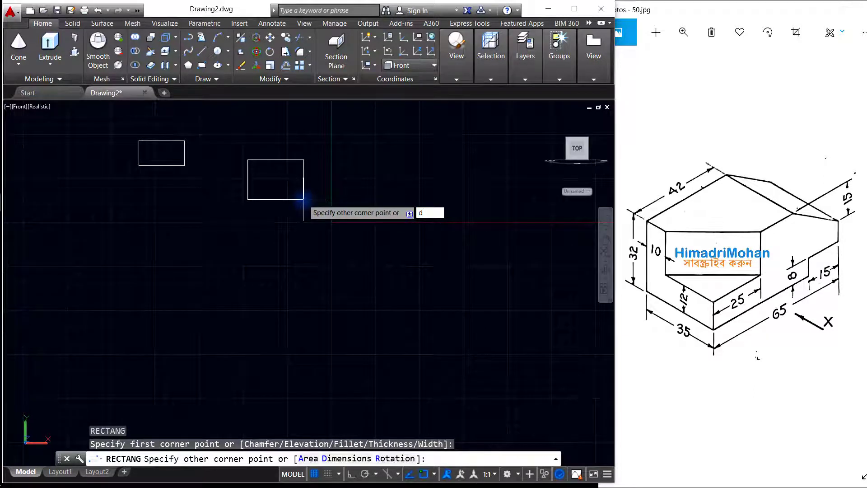
pyautogui.press('Return')
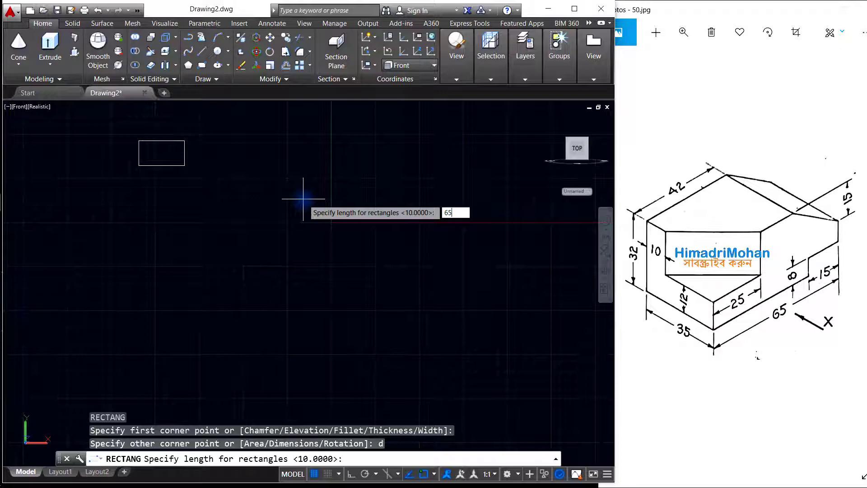
pyautogui.press('Return')
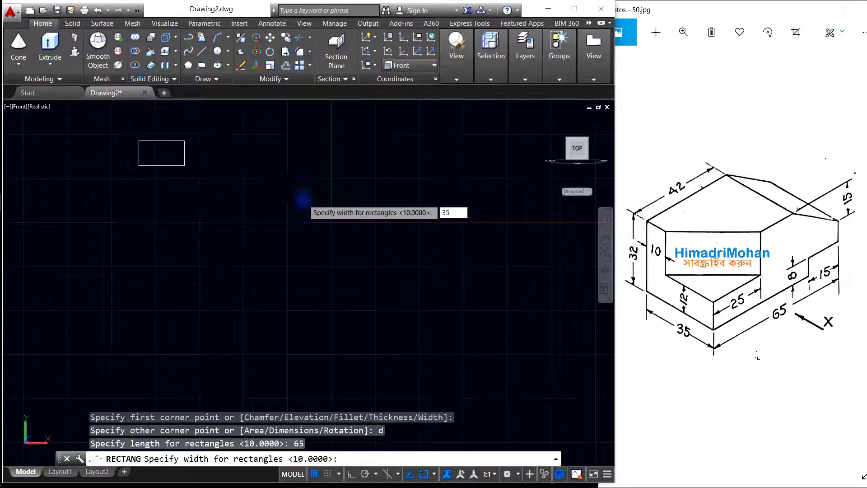
pyautogui.press('Return')
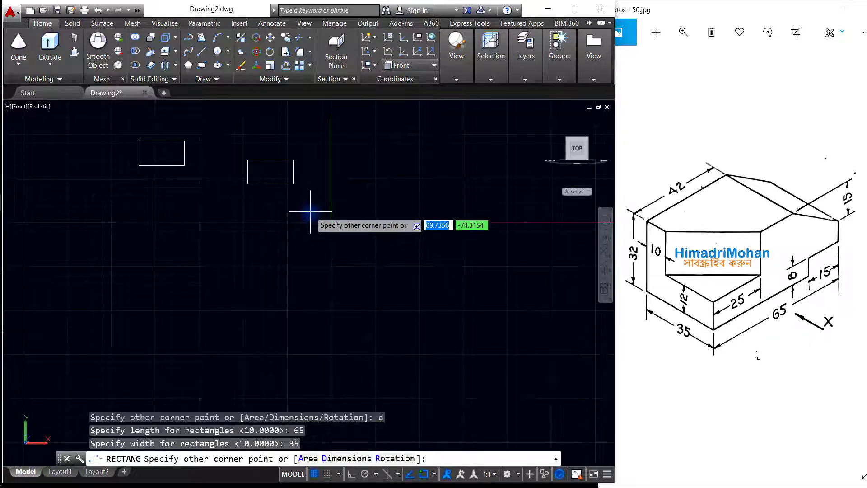
pyautogui.press('Escape')
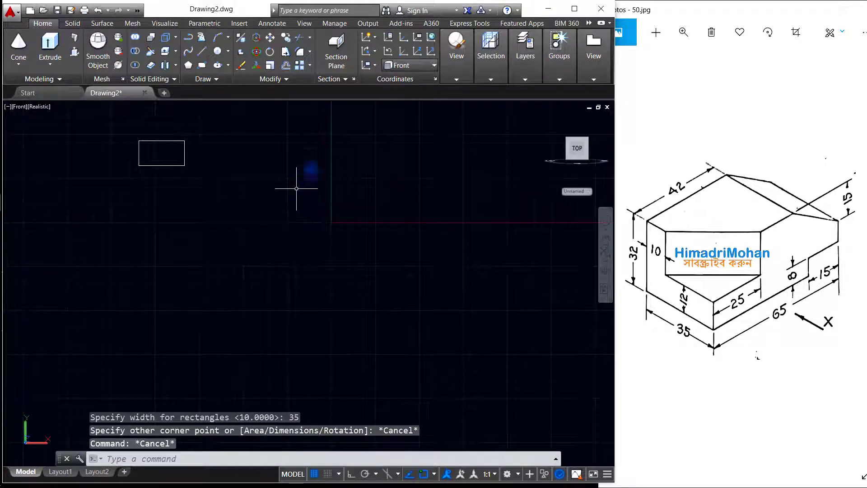
# Draw a 65 × 35 rectangle with the Dimensions option, placed beside the first
pyautogui.press('Return')
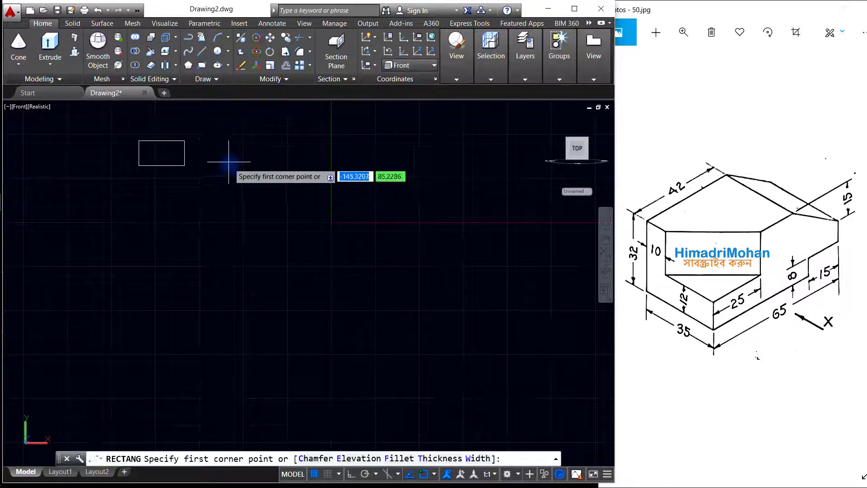
pyautogui.click(231, 164)
pyautogui.write('d')
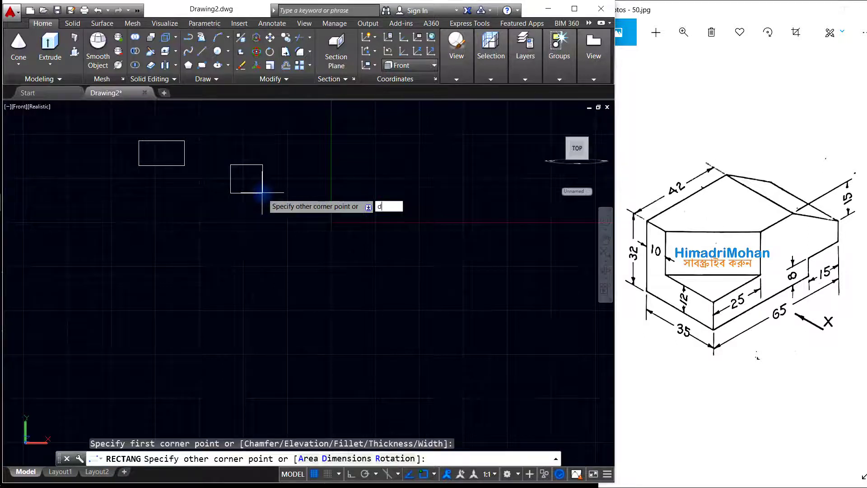
pyautogui.press('Return')
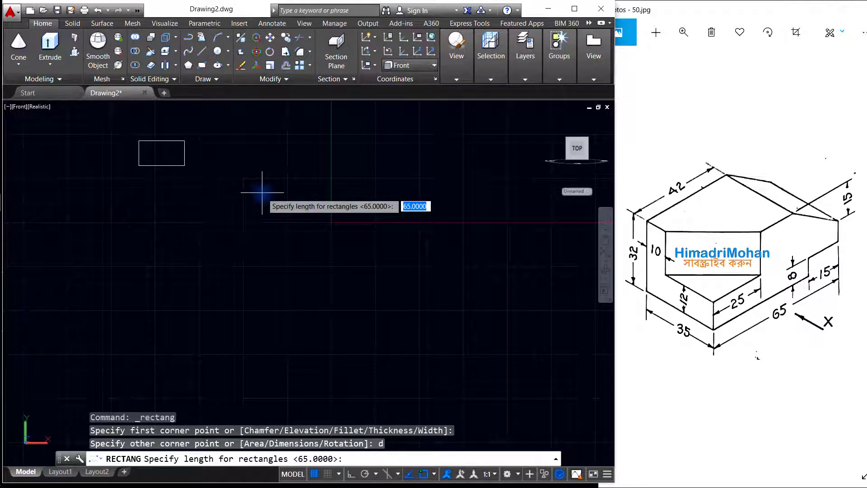
pyautogui.write('65')
pyautogui.press('Return')
pyautogui.press('Return')
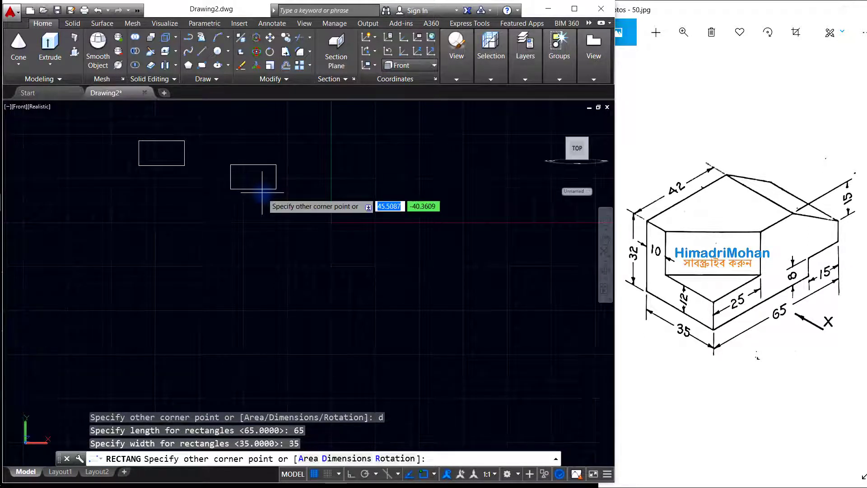
pyautogui.click(310, 246)
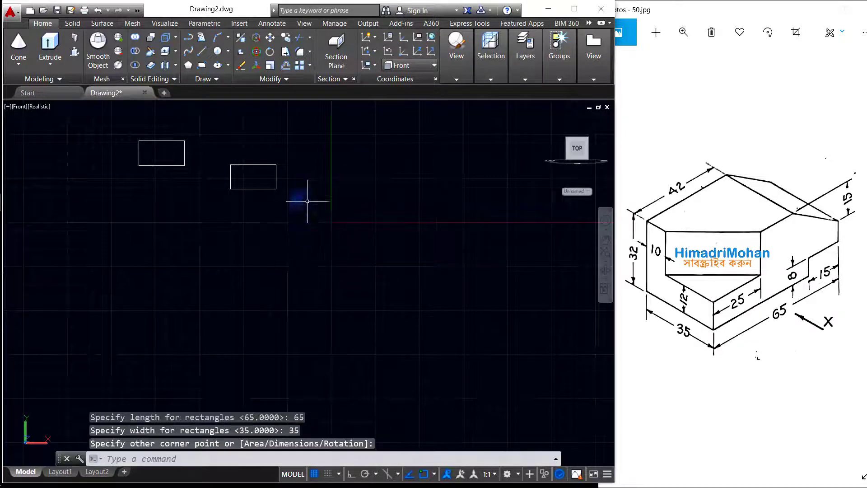
pyautogui.press('Escape')
pyautogui.press('Escape')
pyautogui.press('Escape')
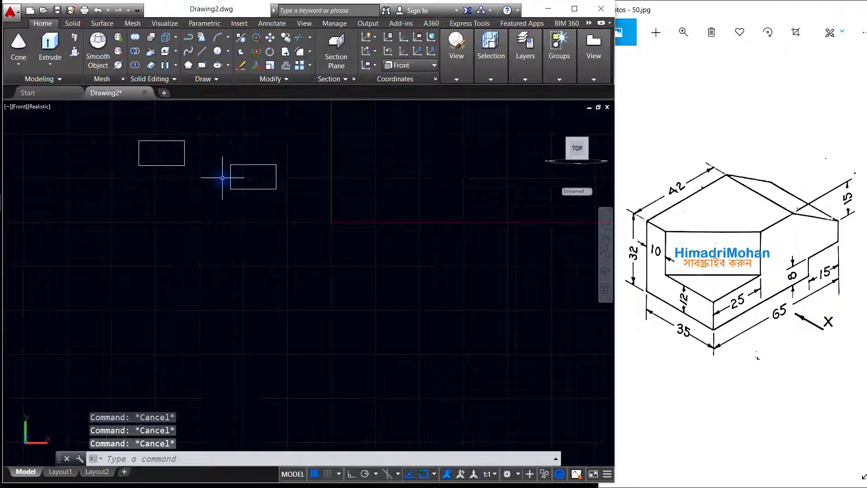
# Window-select and erase the right-hand rectangle, then zoom in on the remaining one
pyautogui.write('PL')
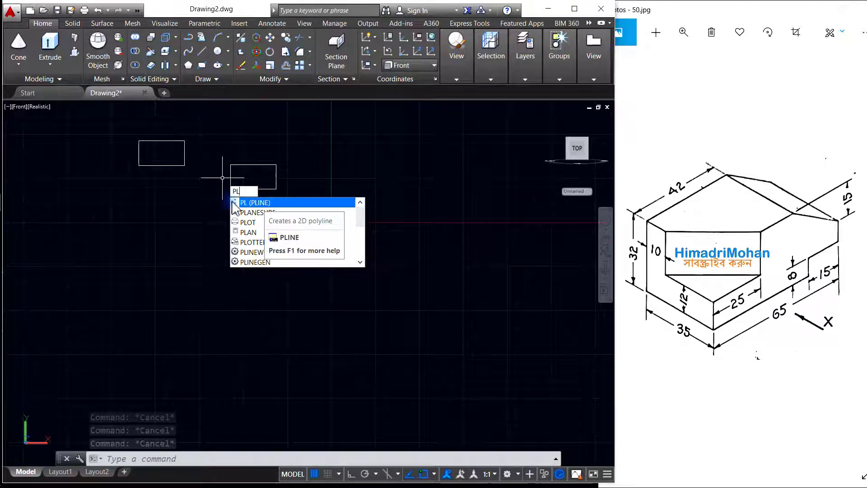
pyautogui.click(284, 214)
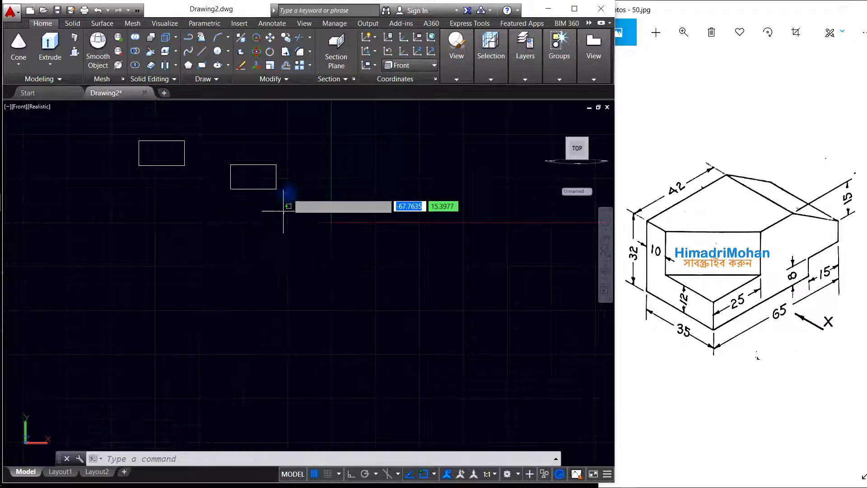
pyautogui.click(232, 147)
pyautogui.press('Delete')
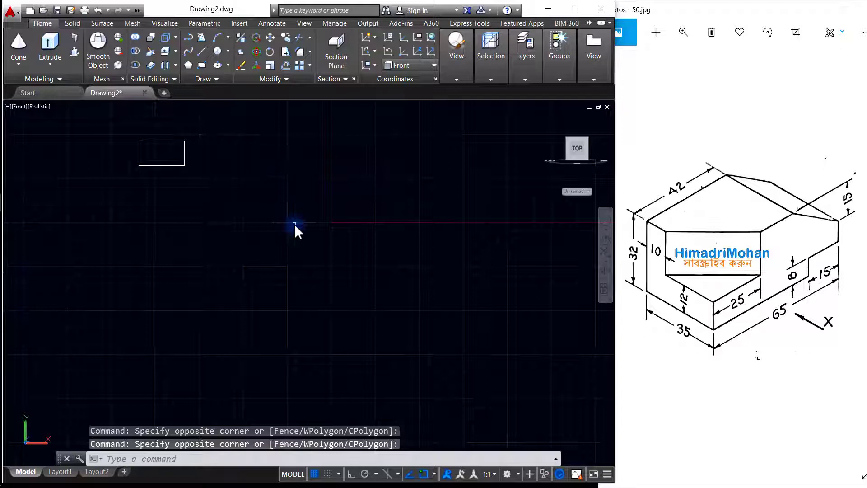
pyautogui.scroll(2, 168, 126)
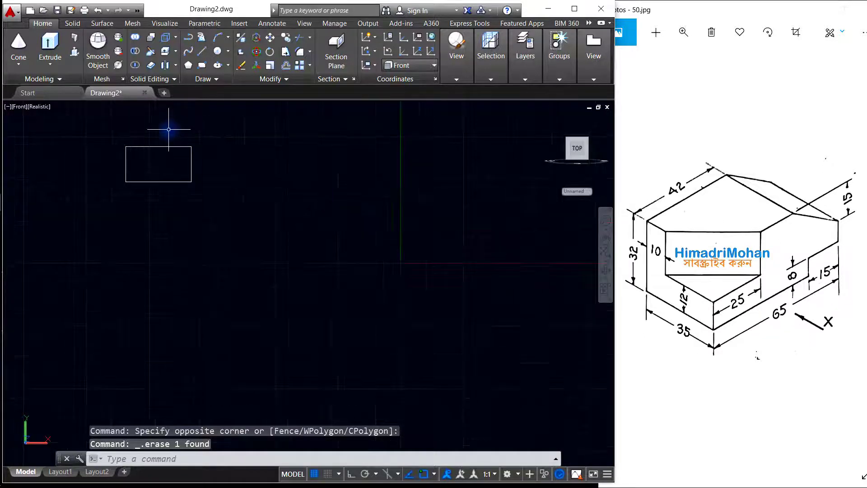
pyautogui.click(39, 107)
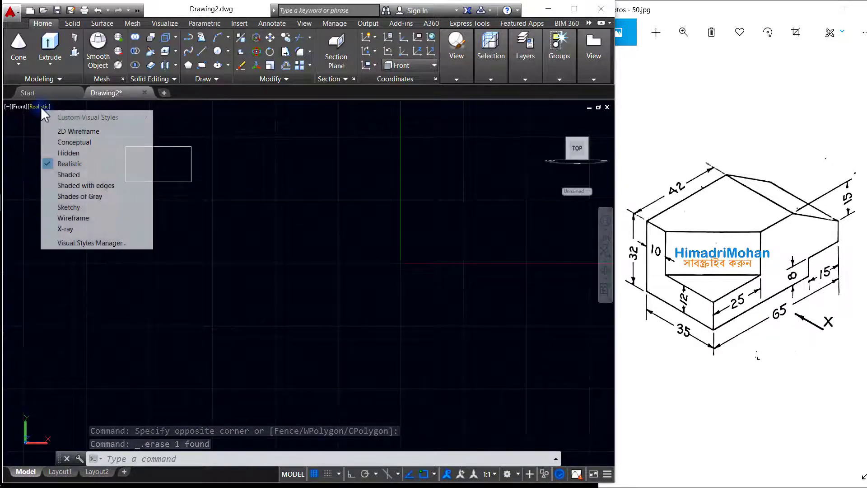
pyautogui.click(562, 145)
# Switch to an isometric ViewCube view, select the 65 × 35 rectangle and begin extruding it
pyautogui.click(551, 123)
pyautogui.click(549, 119)
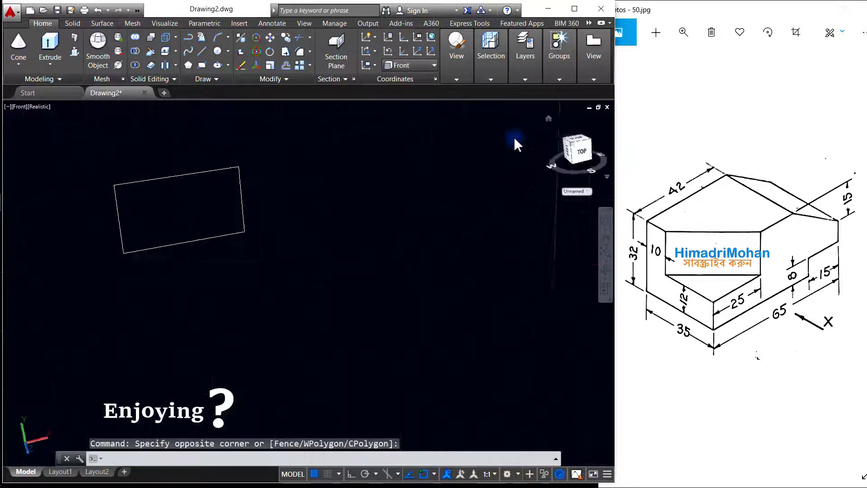
pyautogui.scroll(-1, 364, 296)
pyautogui.click(341, 288)
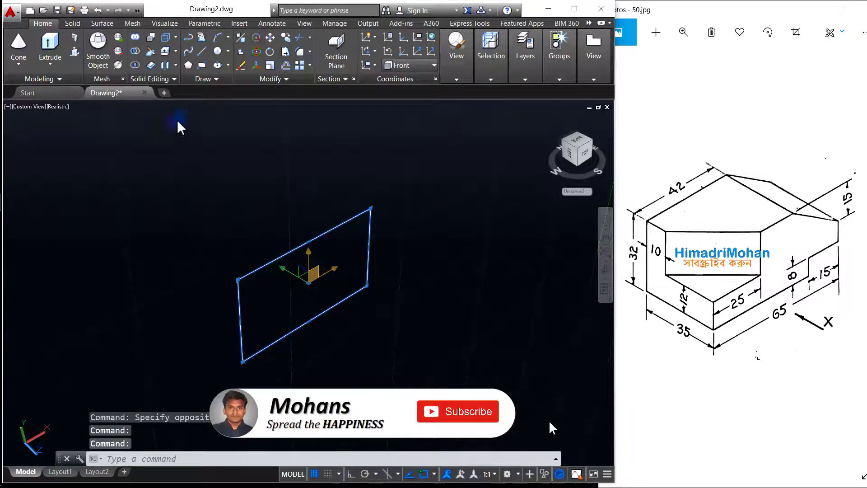
pyautogui.click(64, 63)
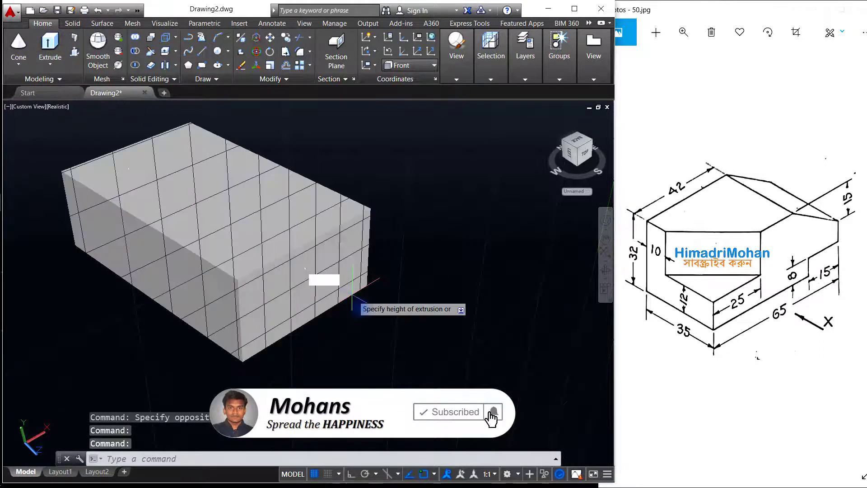
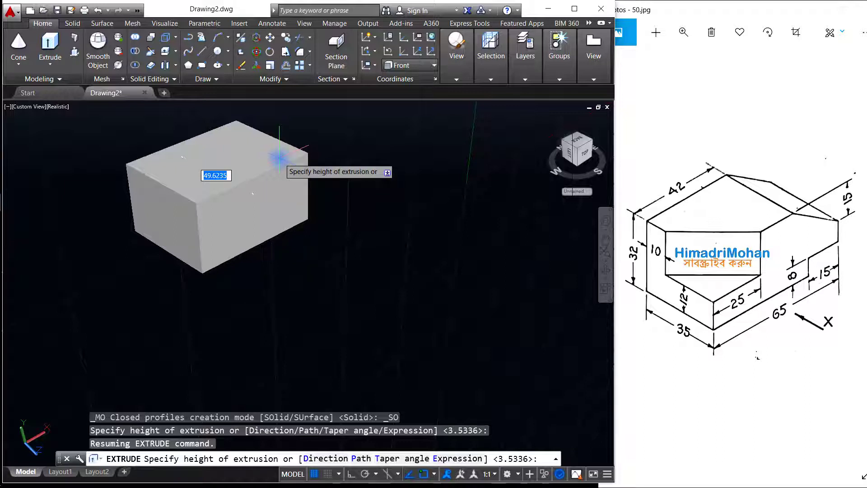
# Cancel the extrusion, undo it, and erase the old rectangle
pyautogui.press('Escape')
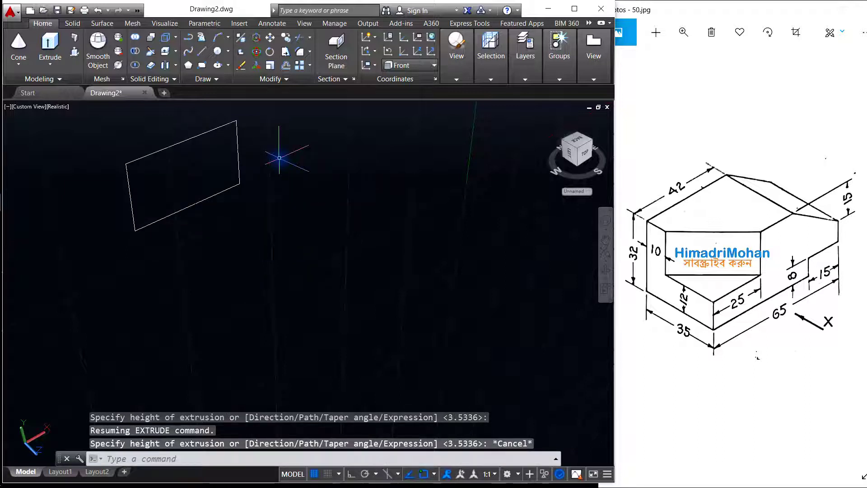
pyautogui.hotkey('ctrl', 'z')
pyautogui.hotkey('ctrl', 'z')
pyautogui.hotkey('ctrl', 'z')
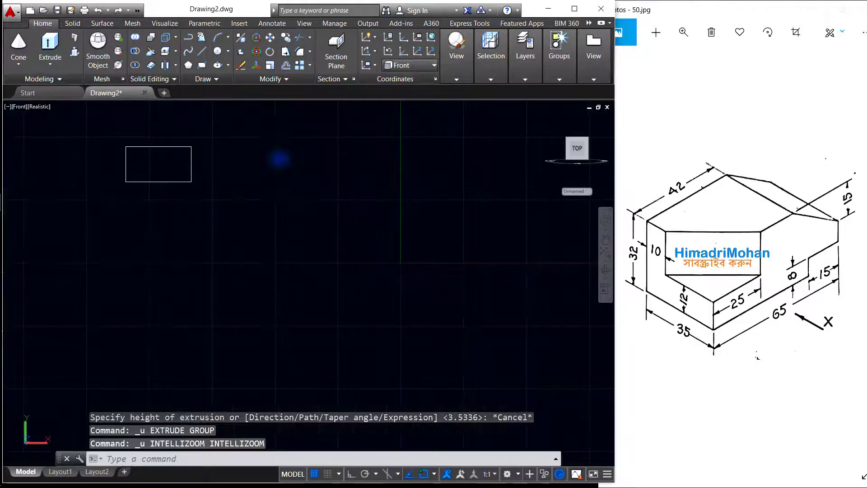
pyautogui.click(237, 200)
pyautogui.click(110, 136)
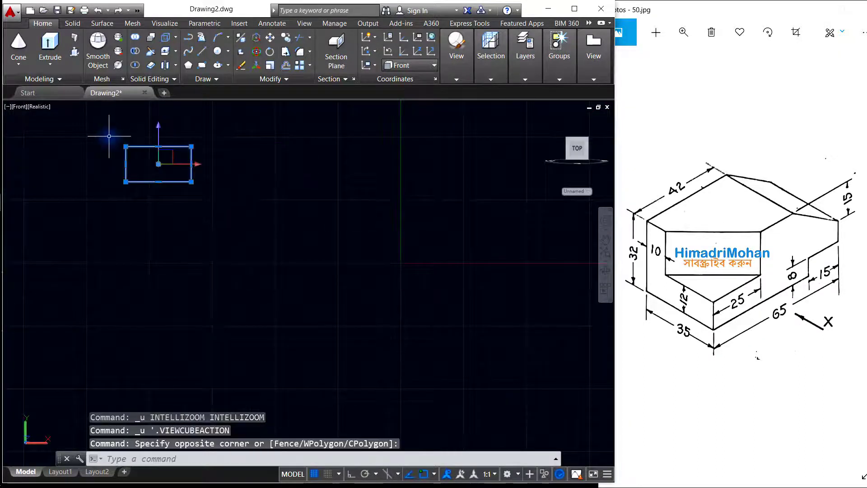
pyautogui.press('Delete')
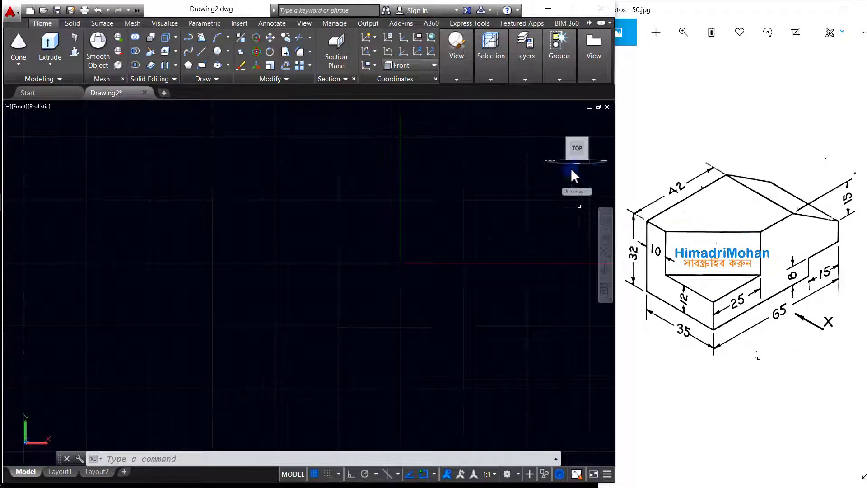
# Draw a new 65 by 32 rectangle in the front plane
pyautogui.click(202, 65)
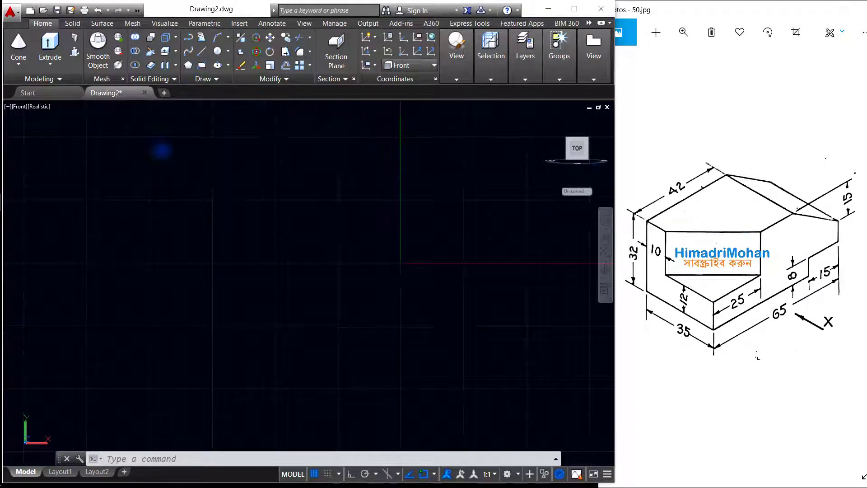
pyautogui.click(152, 179)
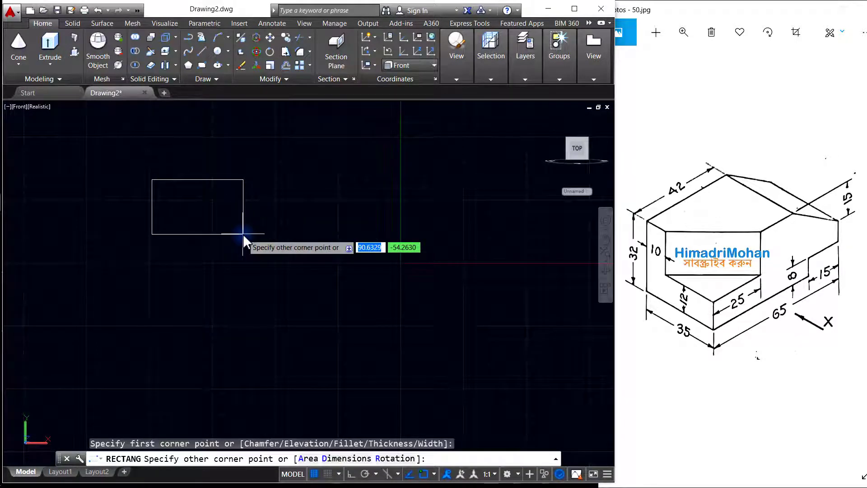
pyautogui.write('65')
pyautogui.press('Tab')
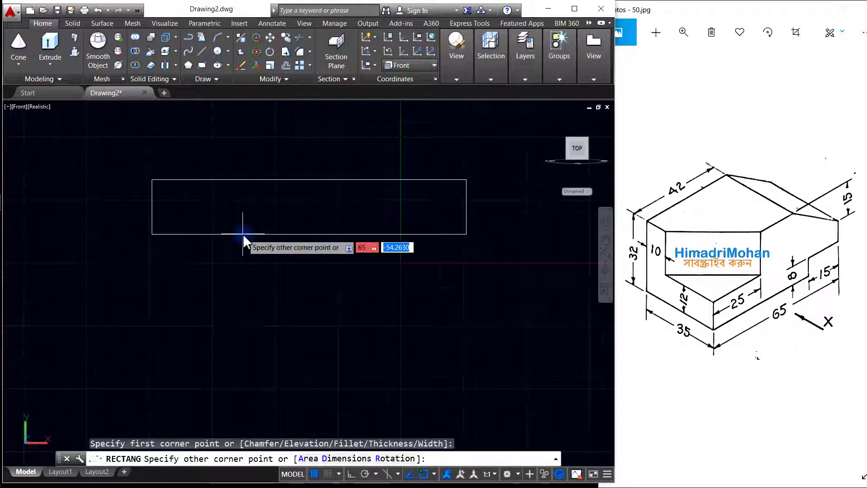
pyautogui.write('3')
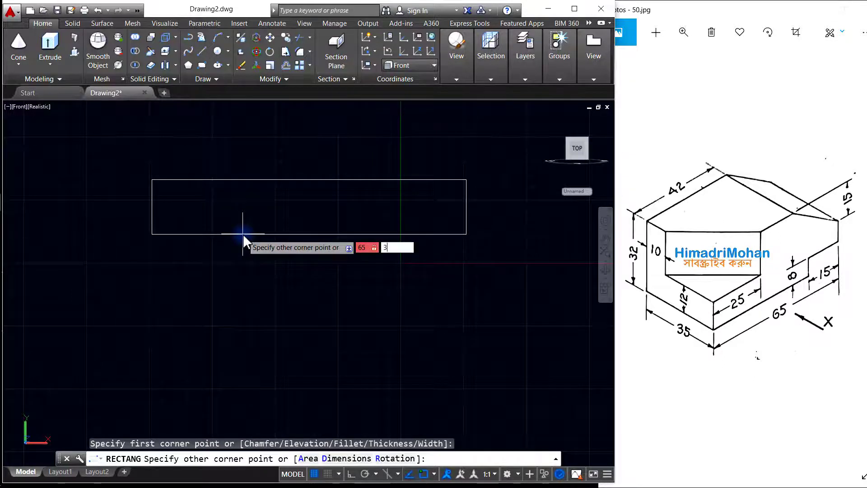
pyautogui.write('2')
pyautogui.press('Return')
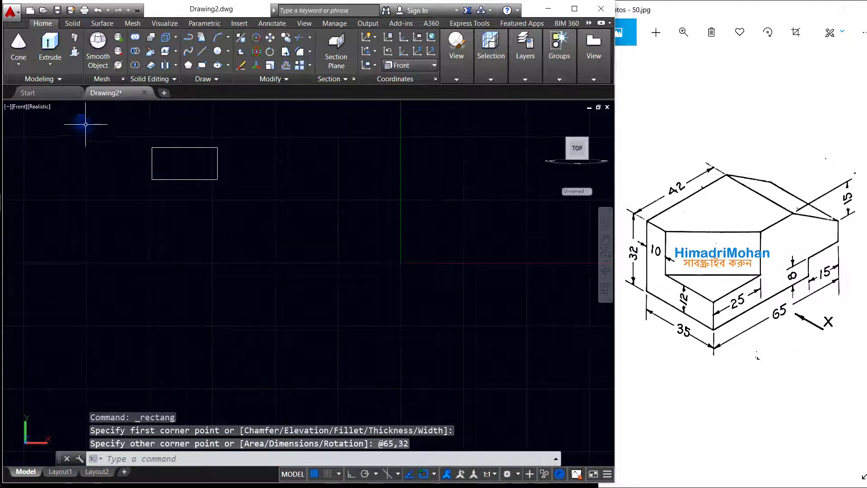
# View the rectangle isometrically and extrude it 35 units into a solid box
pyautogui.click(552, 117)
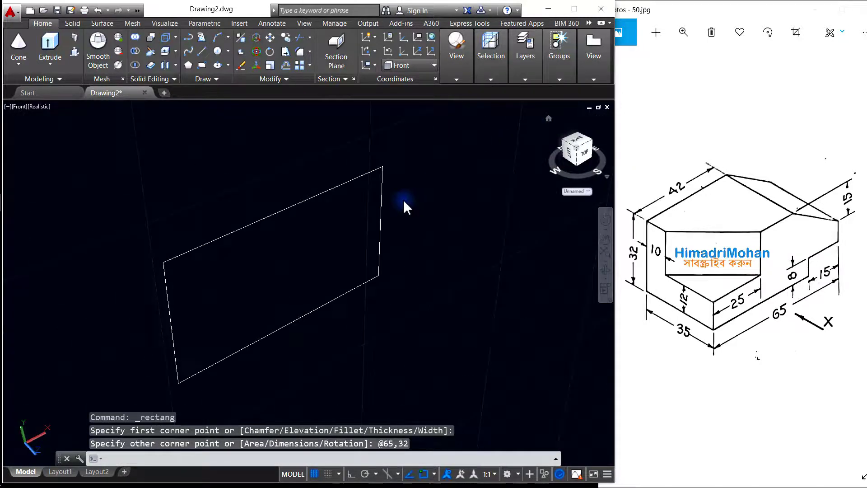
pyautogui.scroll(-3, 316, 244)
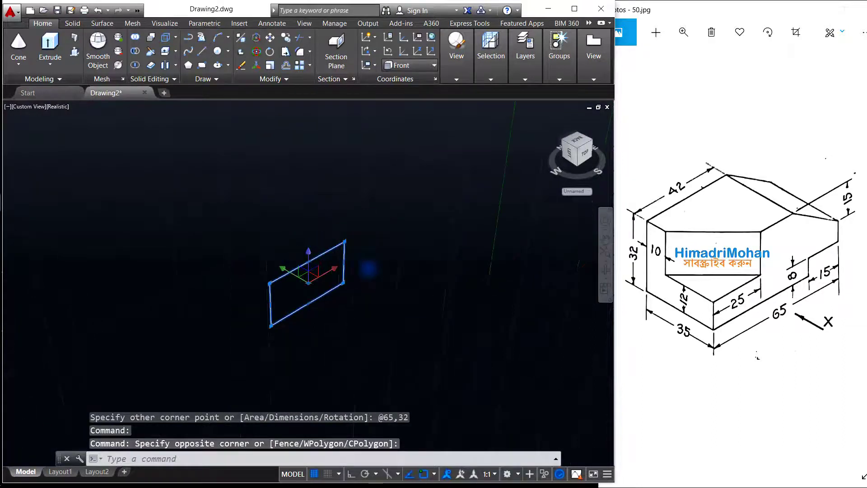
pyautogui.moveTo(373, 289); pyautogui.dragTo(271, 208, button='middle')
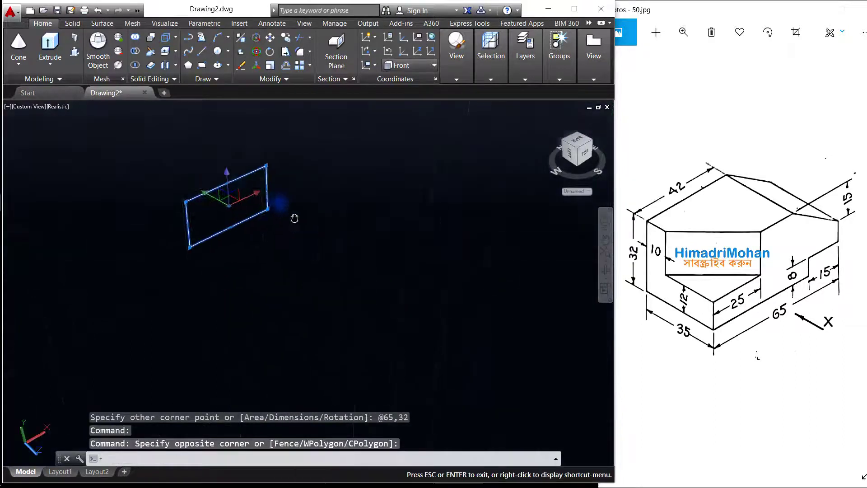
pyautogui.click(50, 45)
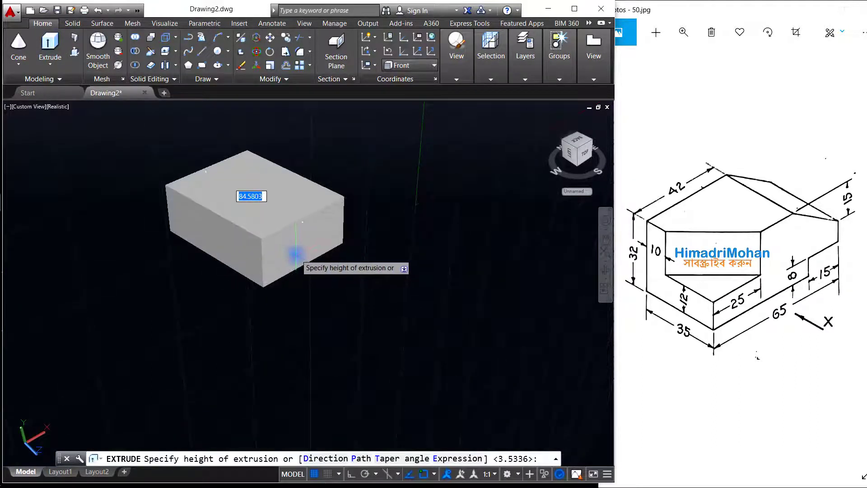
pyautogui.write('35')
pyautogui.press('Return')
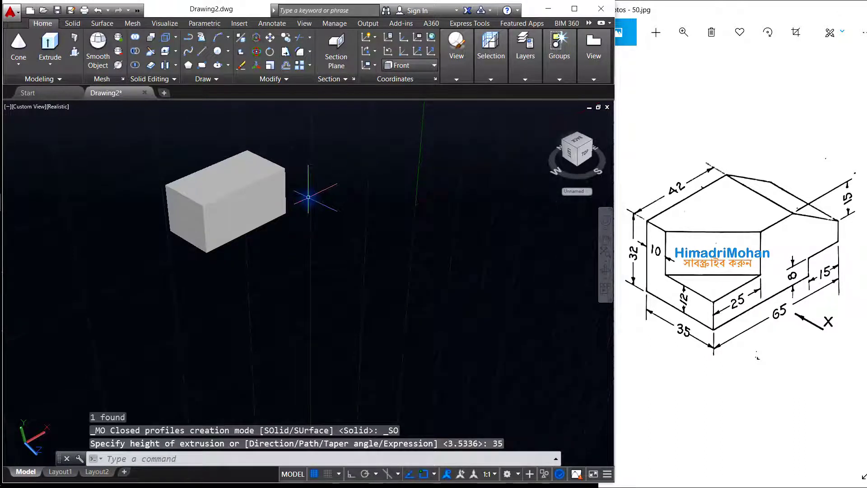
pyautogui.scroll(1, 171, 150)
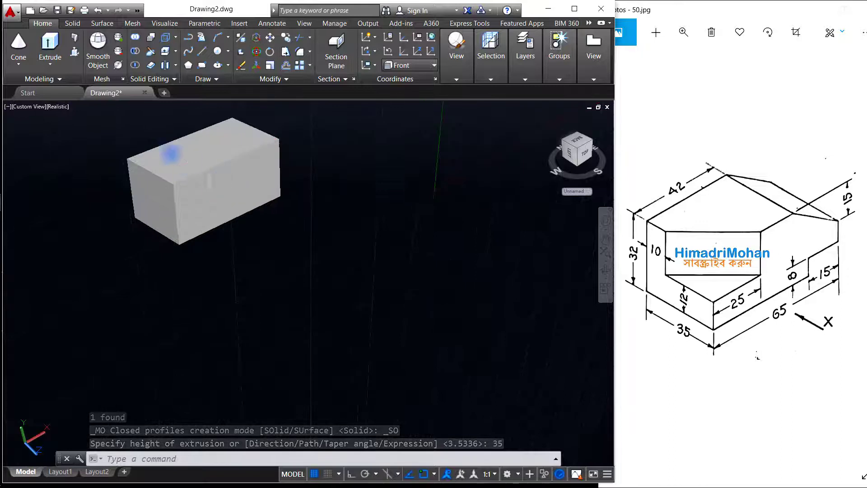
pyautogui.scroll(1, 143, 144)
pyautogui.moveTo(144, 143); pyautogui.dragTo(226, 246, button='middle')
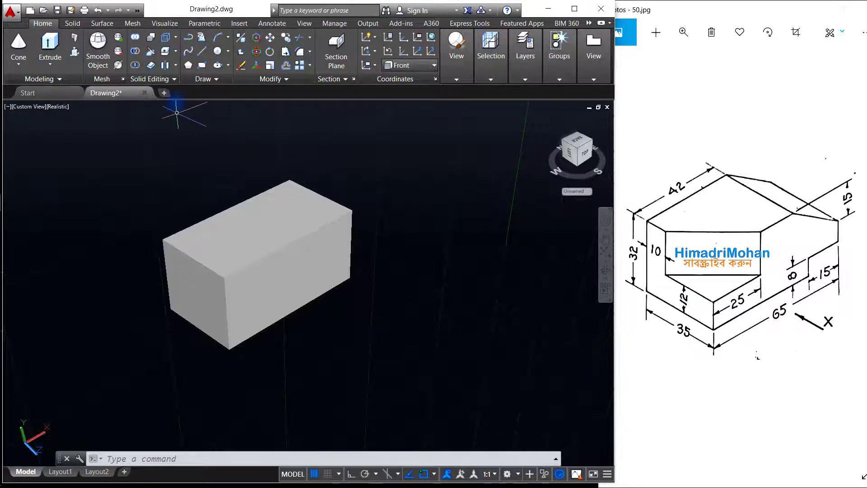
# With Ortho on, draw two 25-unit guide lines from the block's front corner
pyautogui.click(202, 51)
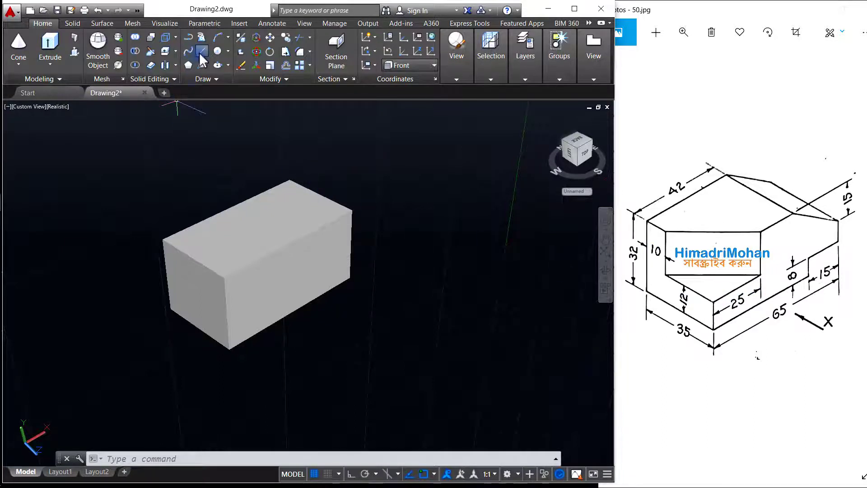
pyautogui.click(225, 276)
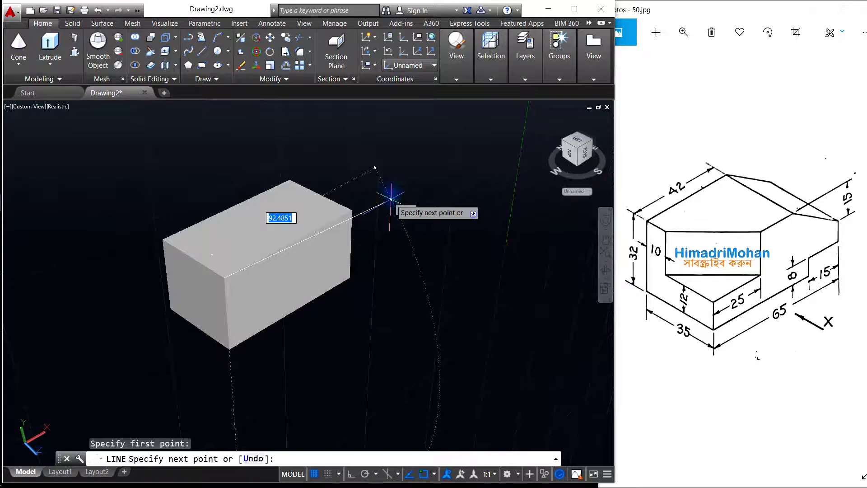
pyautogui.click(351, 473)
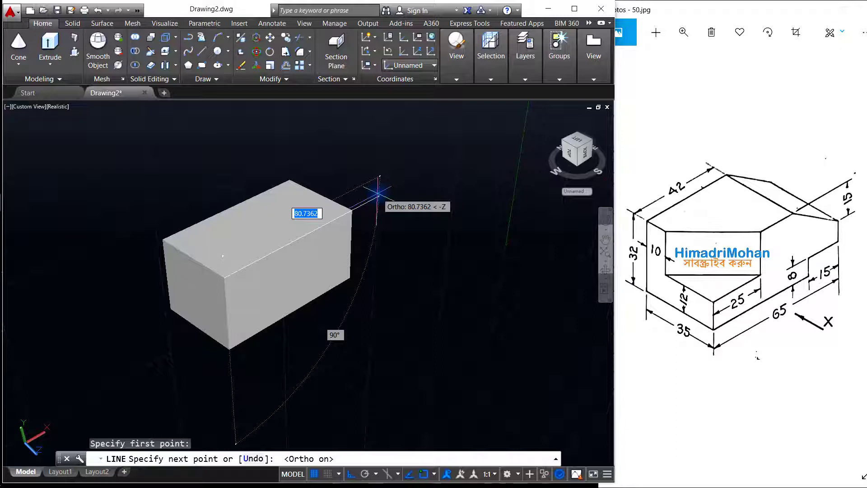
pyautogui.write('25')
pyautogui.press('Return')
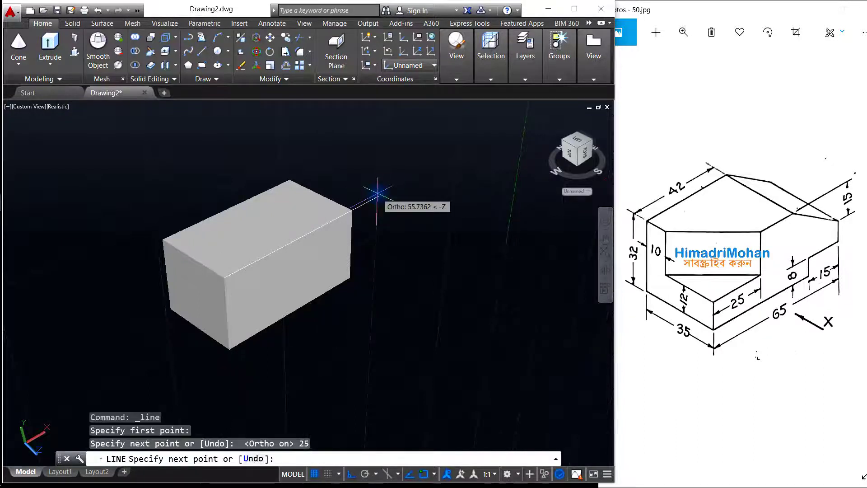
pyautogui.press('Return')
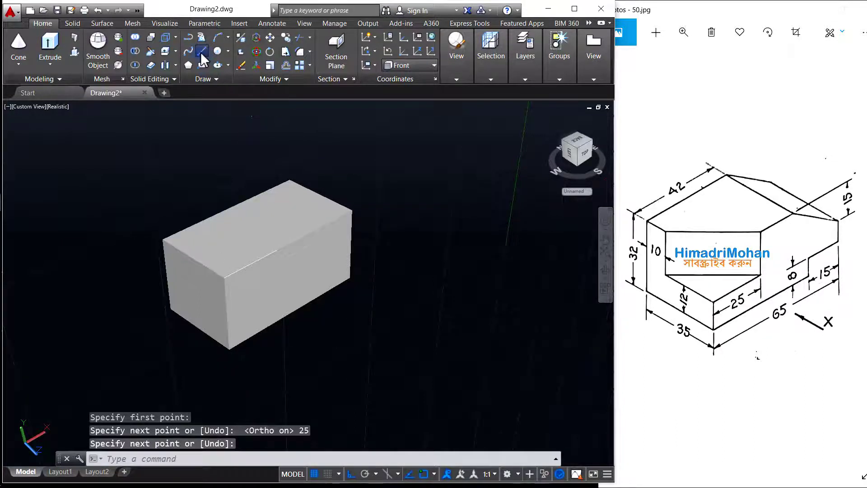
pyautogui.click(202, 51)
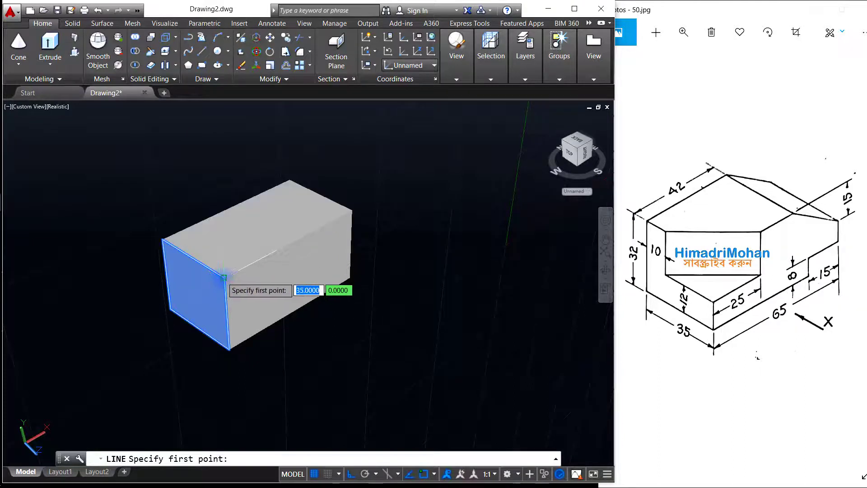
pyautogui.click(222, 276)
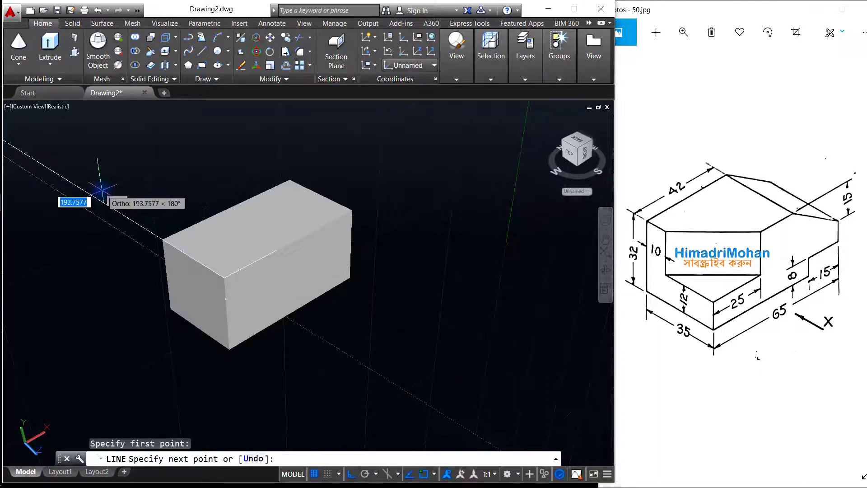
pyautogui.write('25')
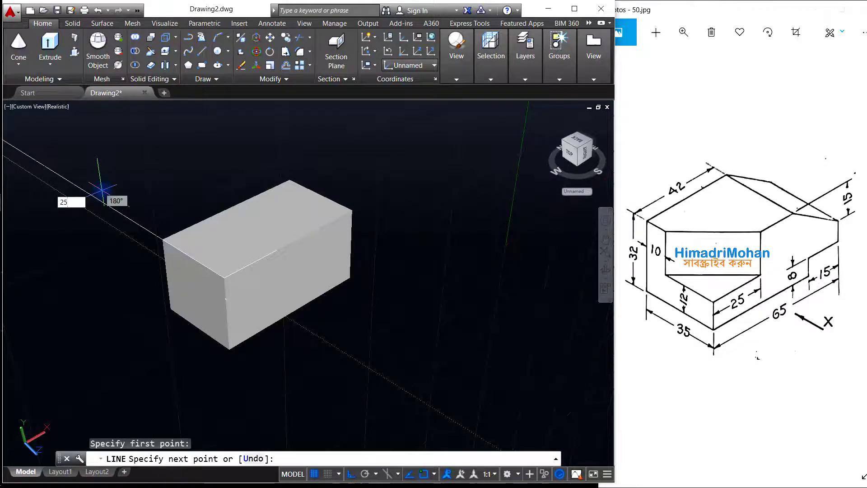
pyautogui.press('Return')
pyautogui.press('Return')
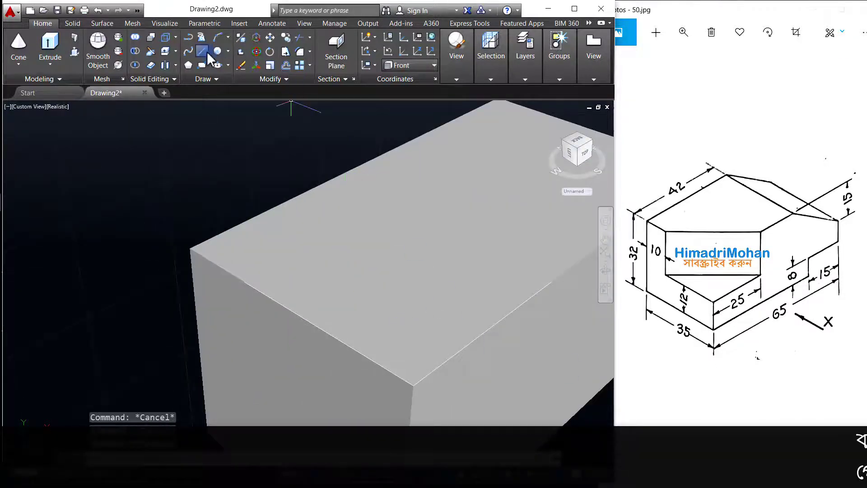
# Draw a diagonal line across the top-face corner to mark the chamfer triangle
pyautogui.click(205, 53)
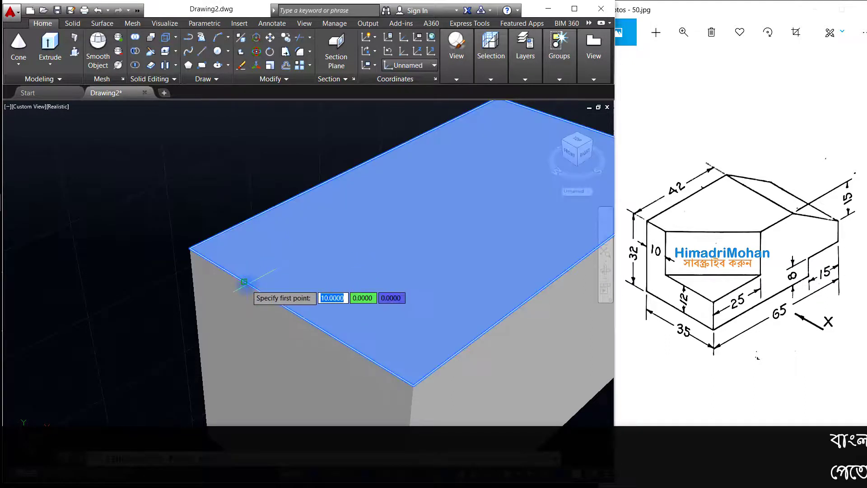
pyautogui.click(244, 282)
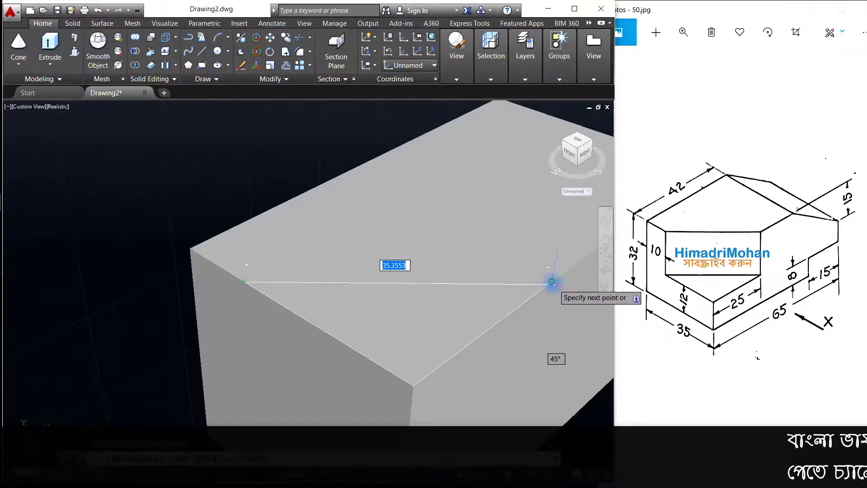
pyautogui.click(552, 282)
pyautogui.scroll(-2, 549, 325)
pyautogui.scroll(-2, 497, 348)
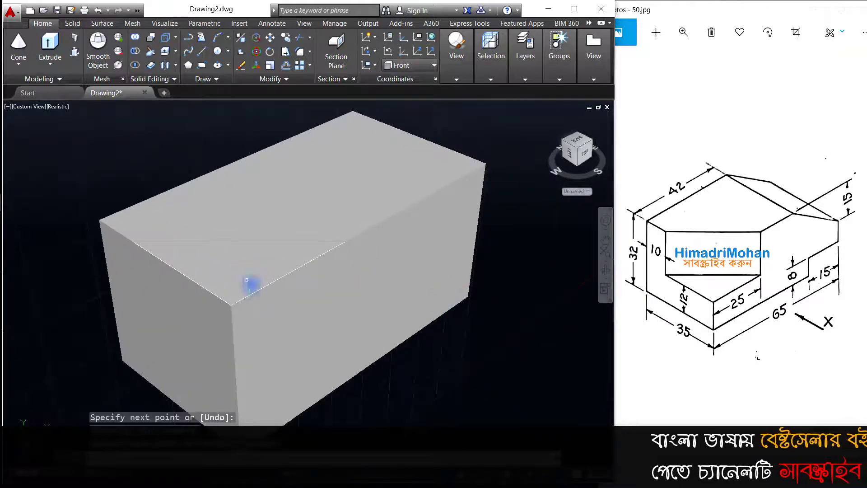
pyautogui.click(253, 290)
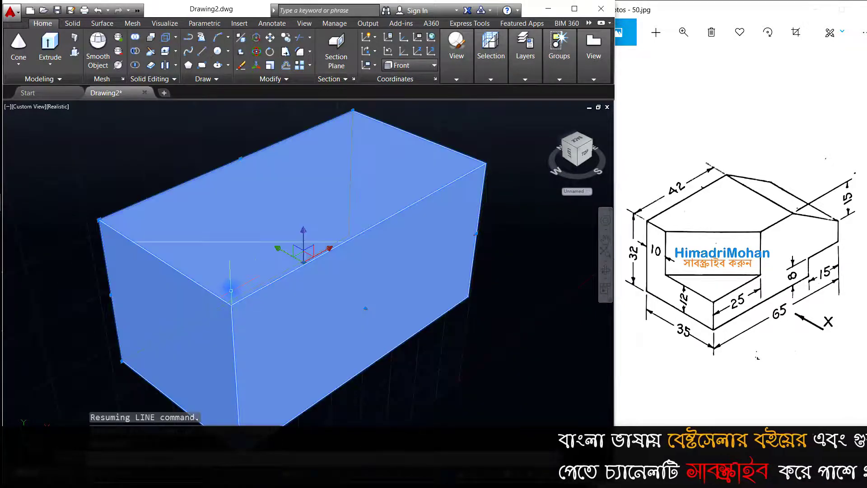
pyautogui.press('Escape')
pyautogui.click(259, 240)
pyautogui.press('Escape')
pyautogui.scroll(5, 260, 240)
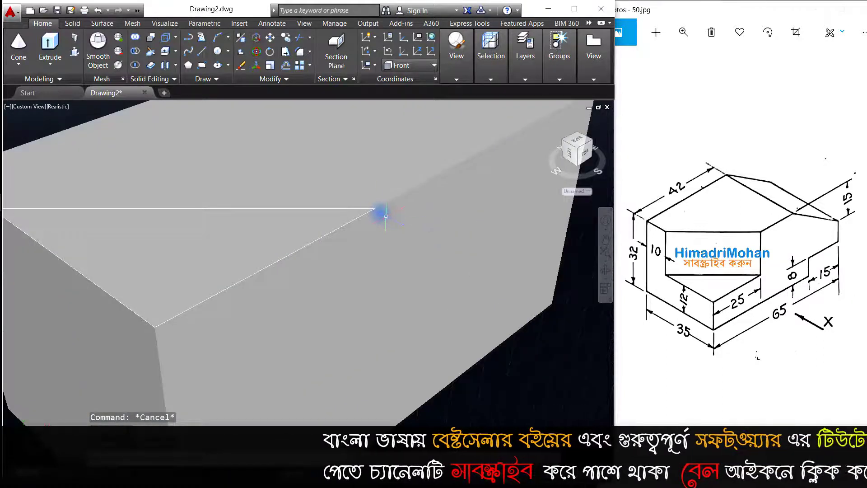
pyautogui.scroll(-4, 375, 209)
pyautogui.scroll(-1, 286, 199)
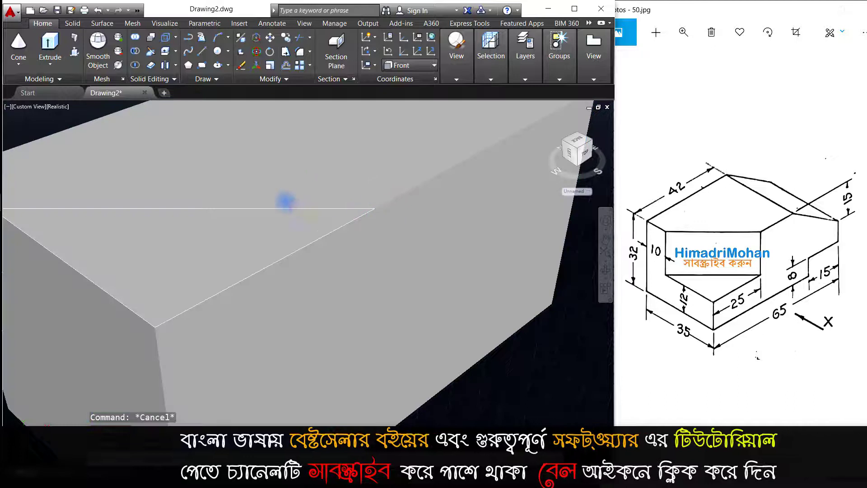
pyautogui.scroll(-2, 290, 204)
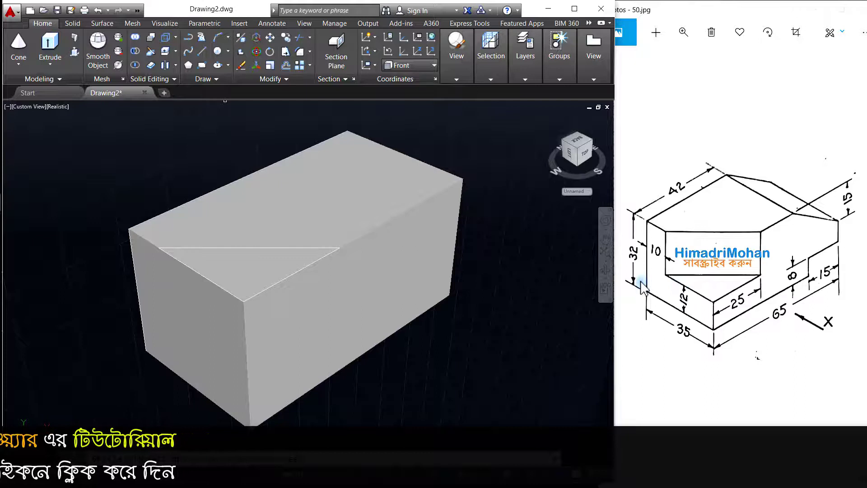
# Press-pull the triangular top-face area 20 units down into the block
pyautogui.hotkey('ctrl', 'shift', 'e')
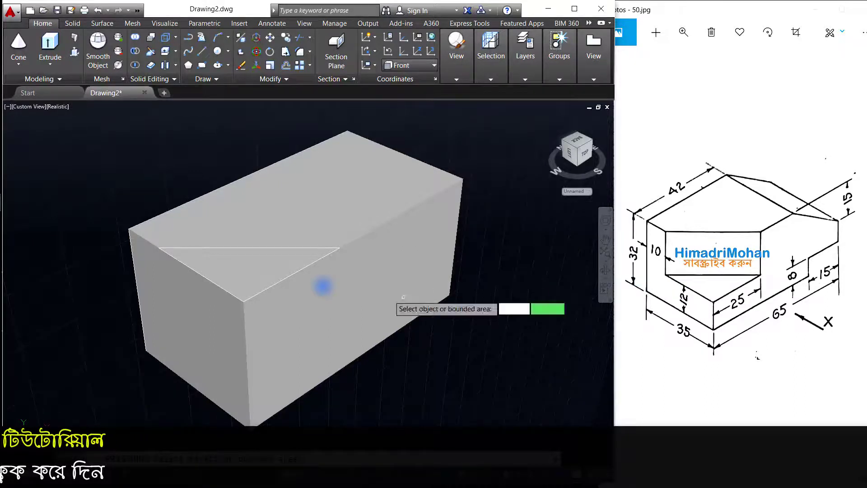
pyautogui.click(244, 271)
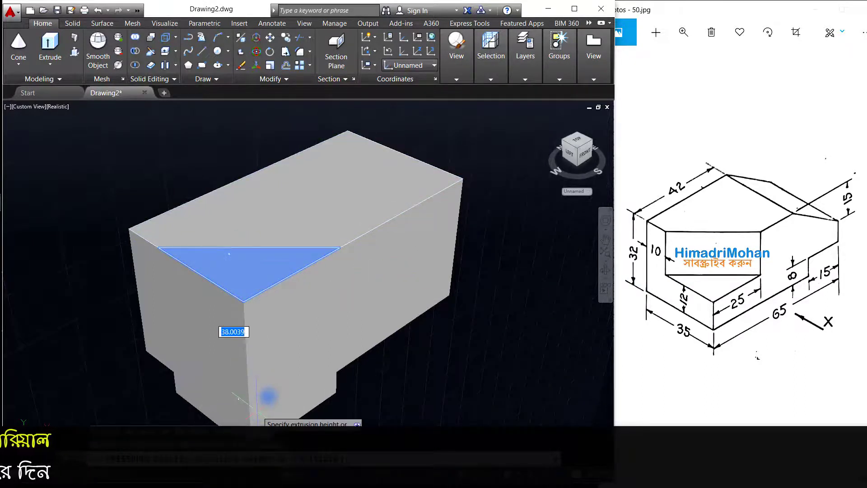
pyautogui.scroll(-1, 273, 386)
pyautogui.scroll(-1, 280, 346)
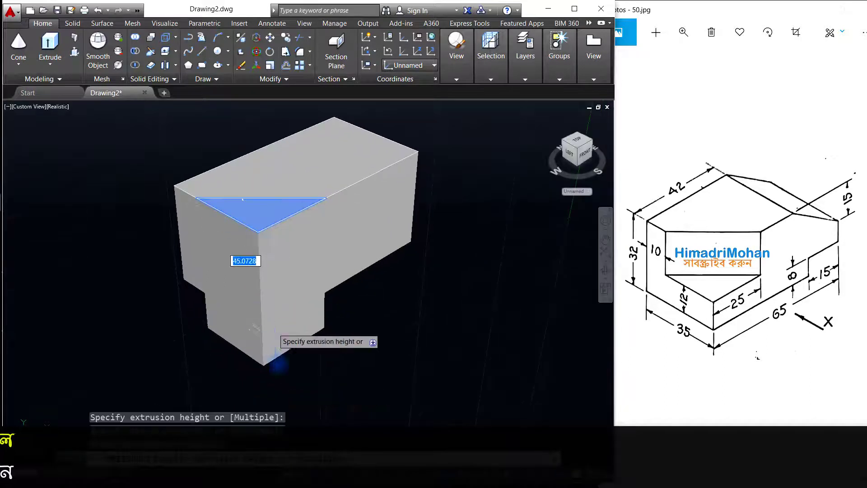
pyautogui.write('20')
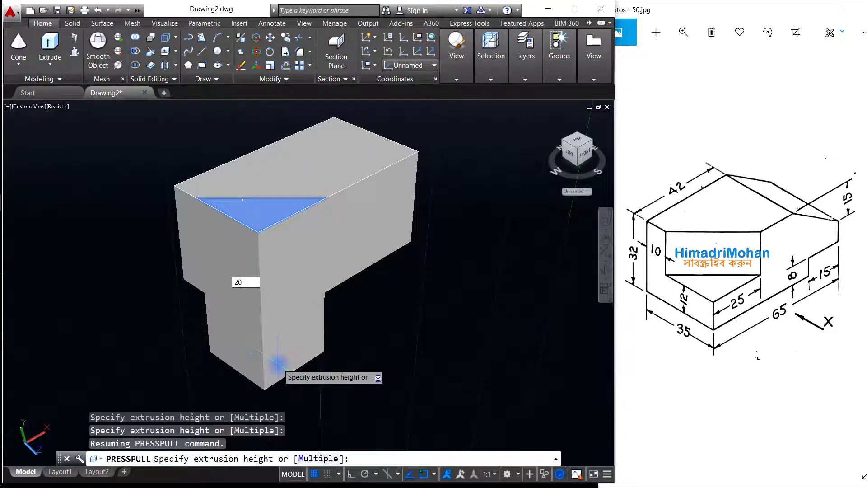
pyautogui.press('Return')
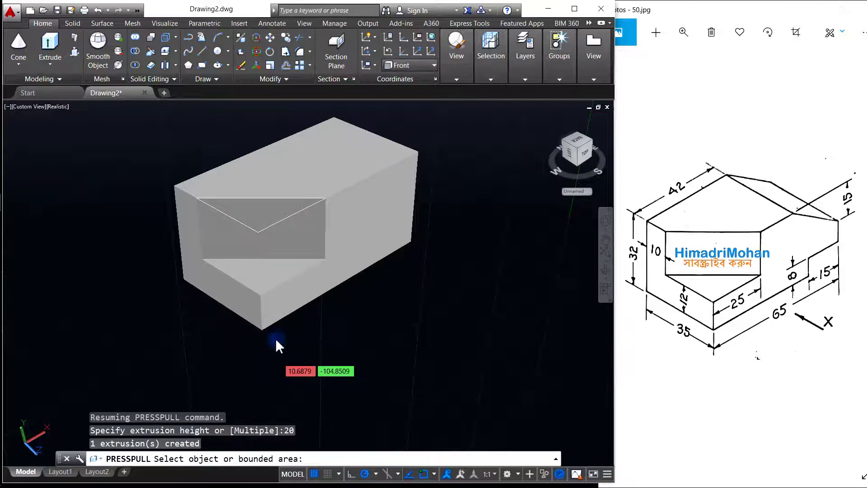
pyautogui.press('Escape')
pyautogui.press('Escape')
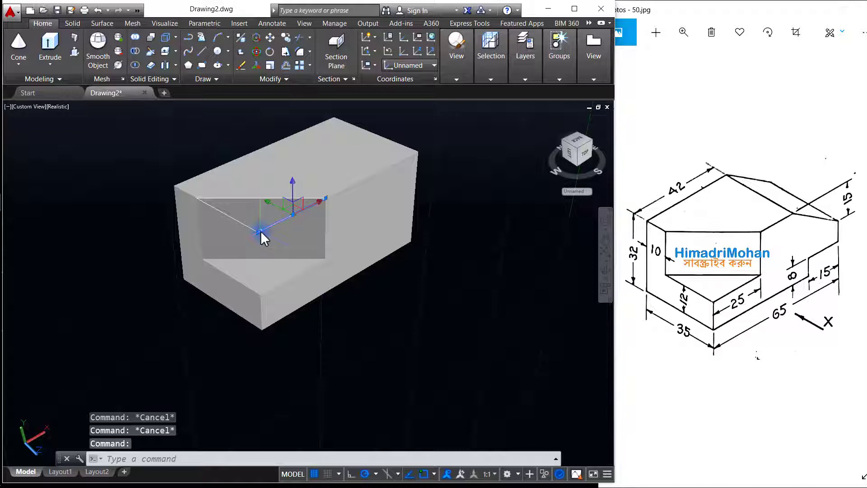
# Erase the leftover diagonal line and orbit the model to view its other end
pyautogui.press('Delete')
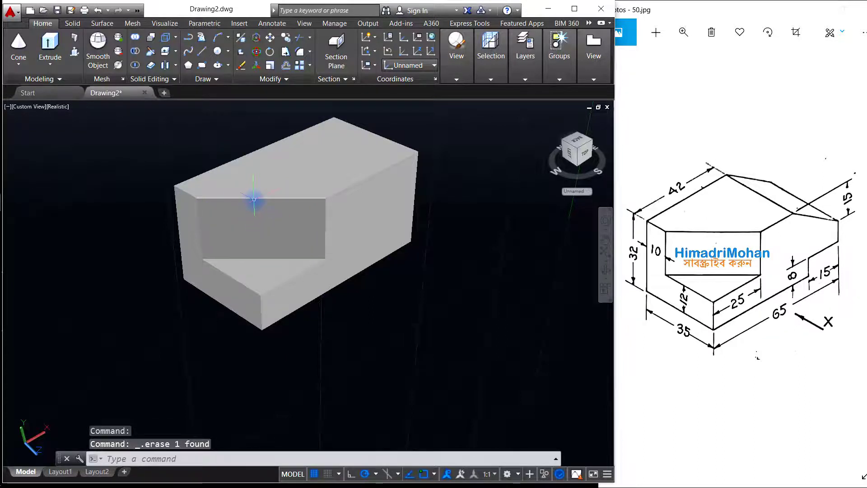
pyautogui.press('Escape')
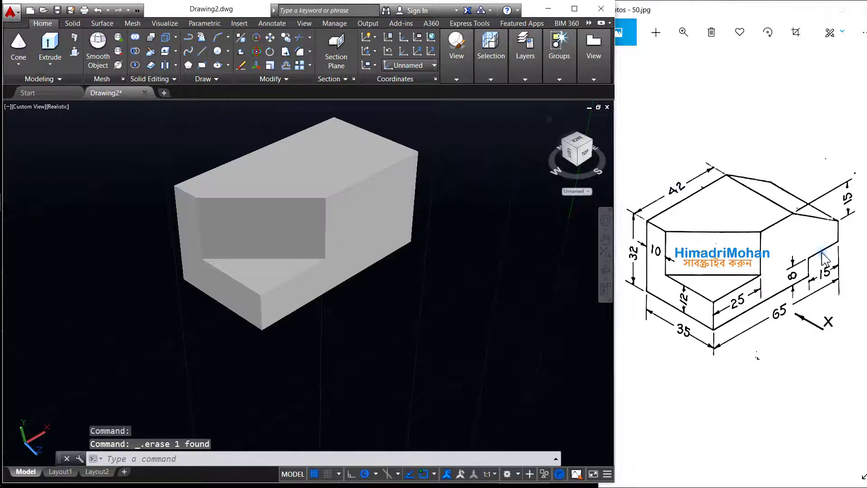
pyautogui.moveTo(474, 259)
pyautogui.keyDown('shift'); pyautogui.mouseDown(button='middle')
pyautogui.moveTo(416, 280)
pyautogui.moveTo(403, 239)
pyautogui.moveTo(430, 242)
pyautogui.moveTo(429, 260)
pyautogui.mouseUp(button='middle'); pyautogui.keyUp('shift')
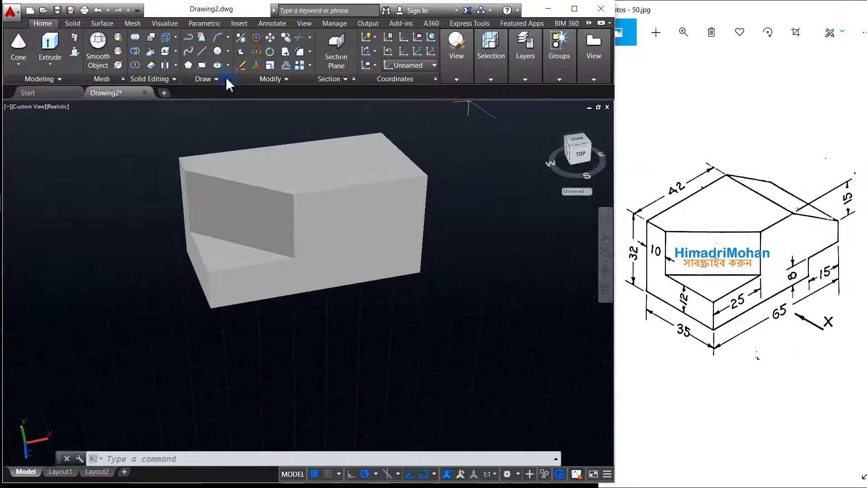
pyautogui.click(203, 47)
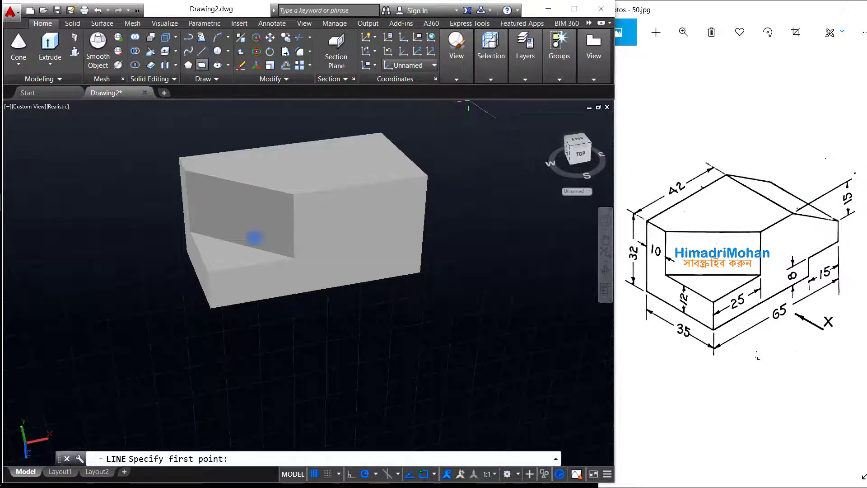
# With Ortho on, outline a 15 by 8 rectangle from the box's bottom corner
pyautogui.click(350, 474)
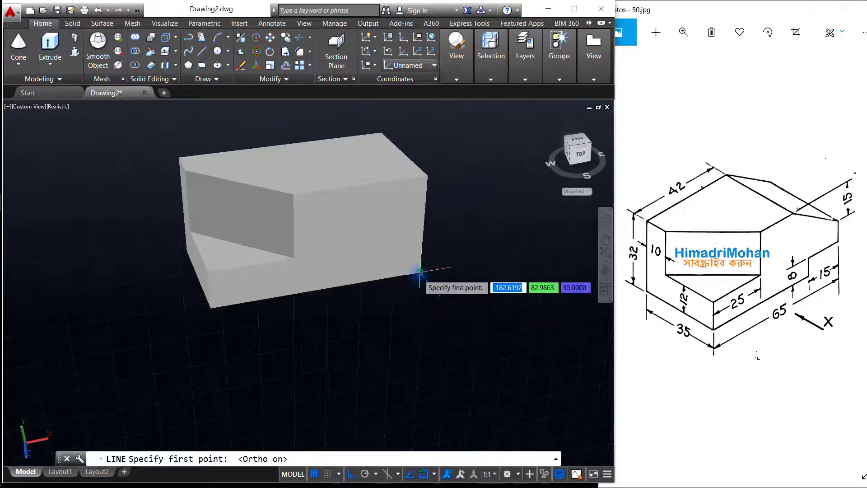
pyautogui.click(318, 285)
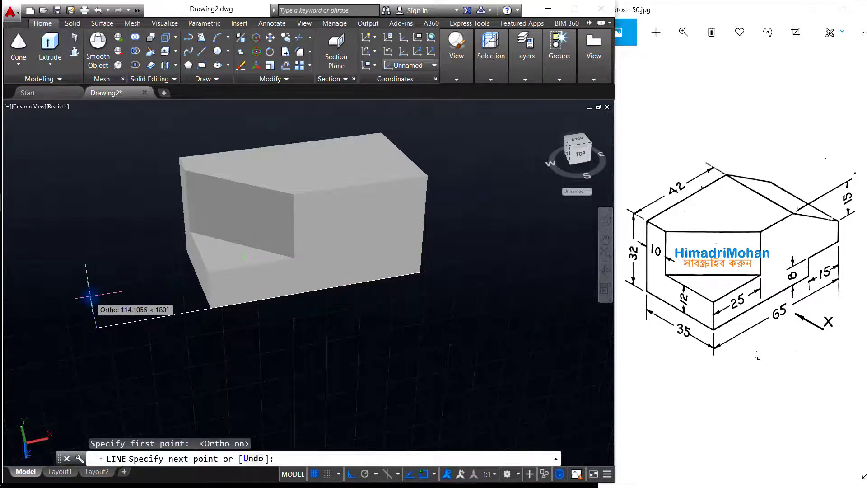
pyautogui.write('15')
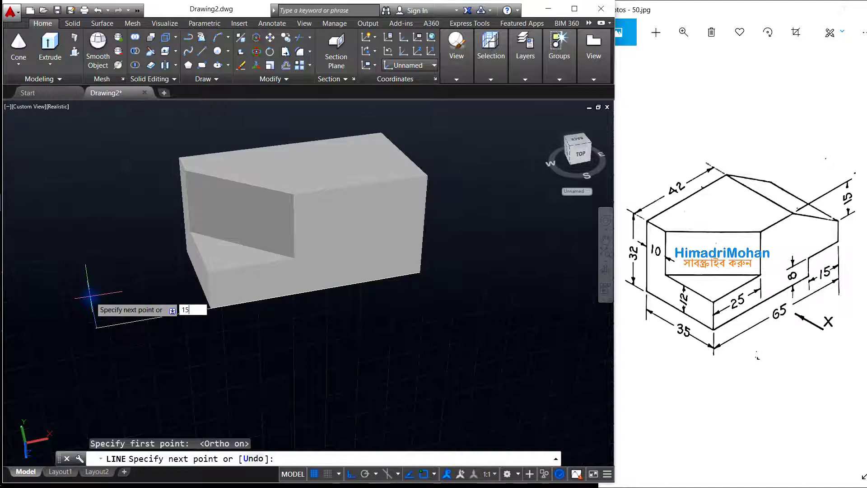
pyautogui.press('Return')
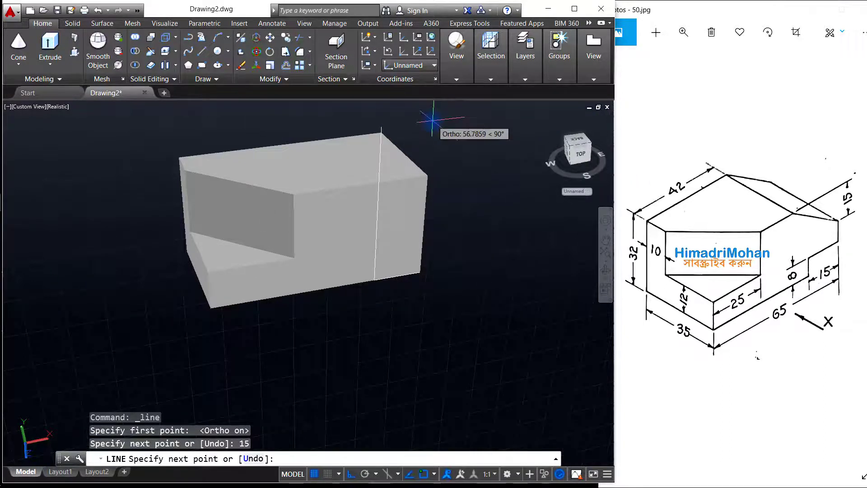
pyautogui.write('8')
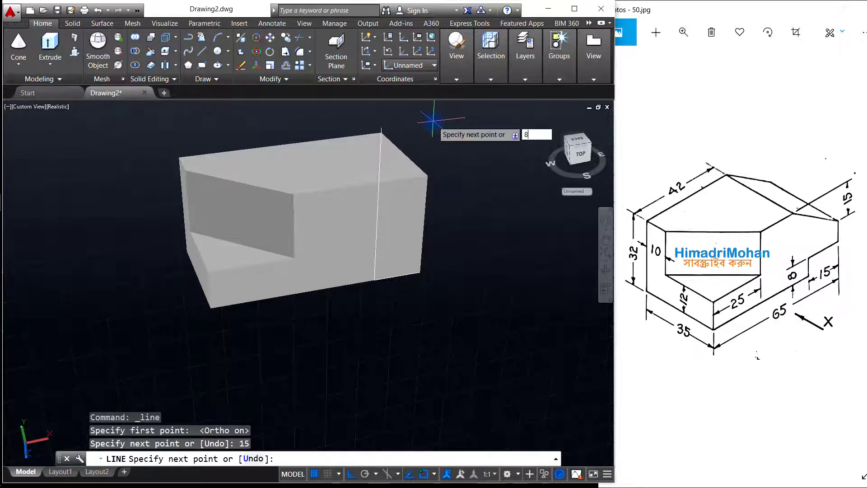
pyautogui.press('Return')
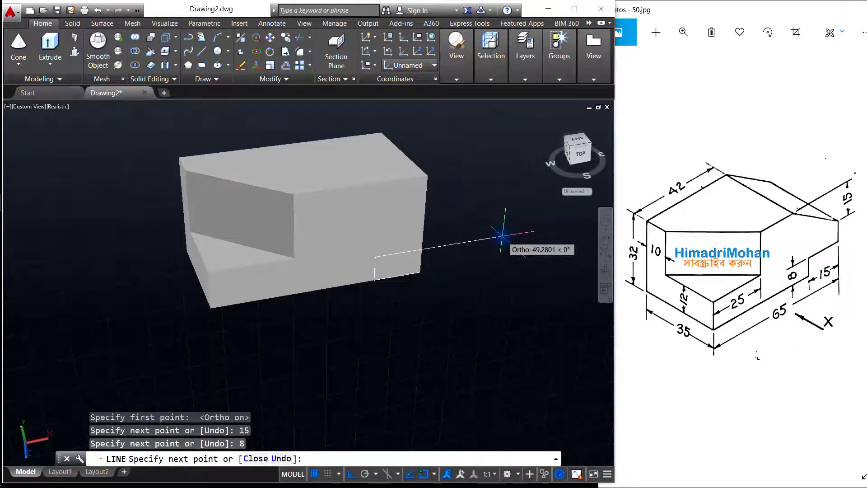
pyautogui.write('15')
pyautogui.press('Return')
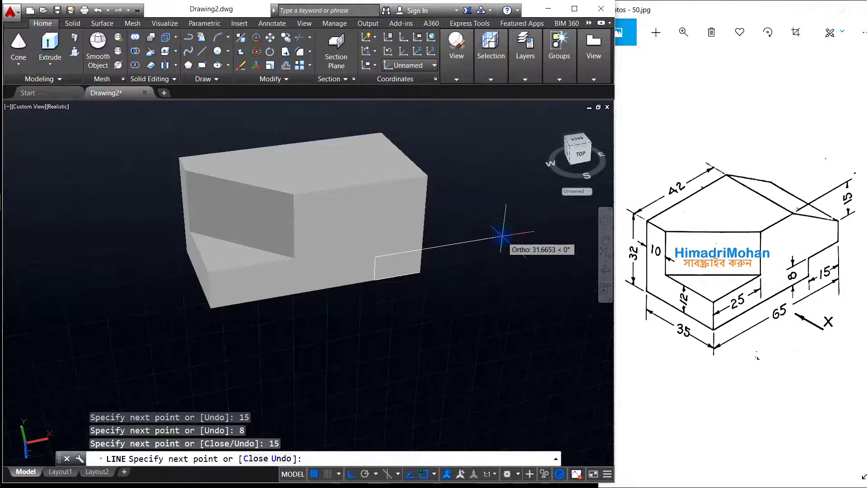
pyautogui.write('8')
pyautogui.press('Return')
pyautogui.press('Return')
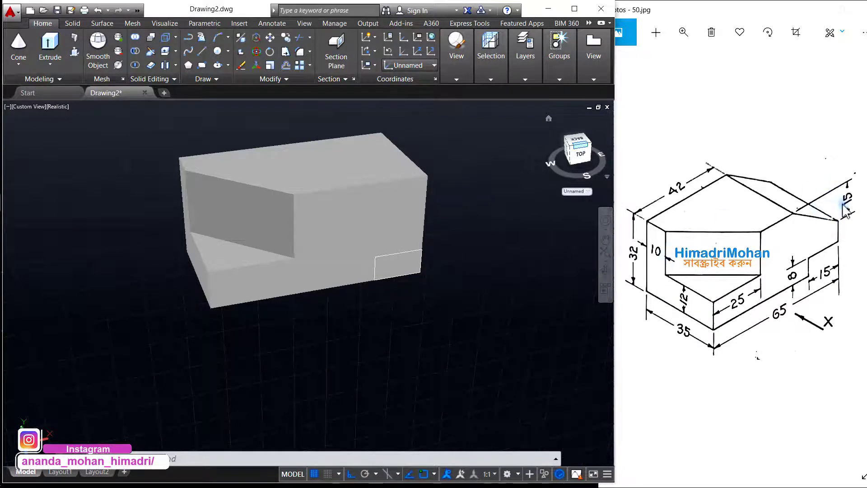
# Draw a 15-unit line from the box's top corner
pyautogui.press('Return')
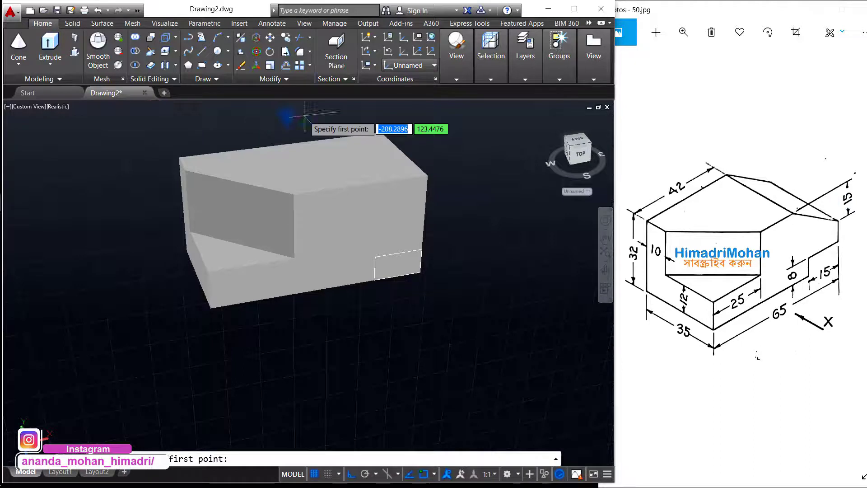
pyautogui.click(202, 51)
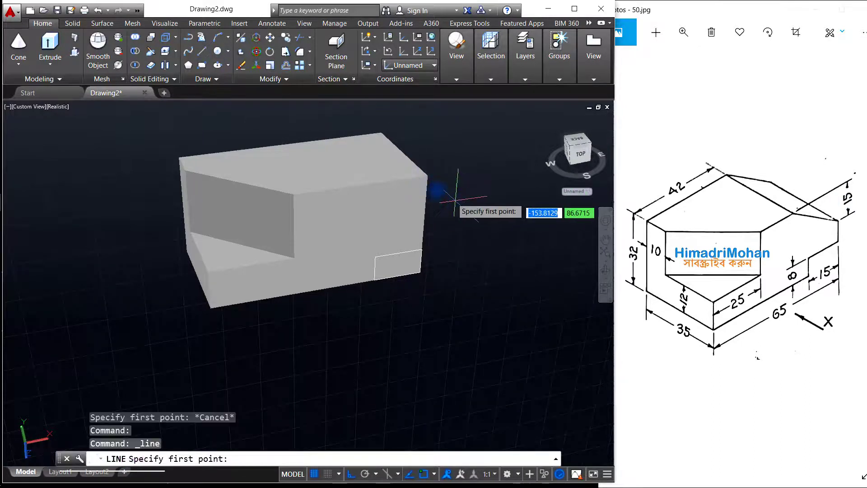
pyautogui.click(428, 175)
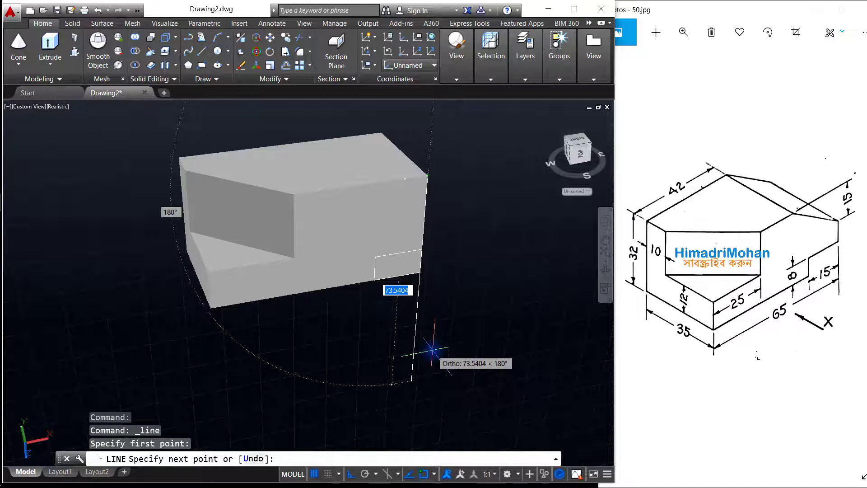
pyautogui.write('15')
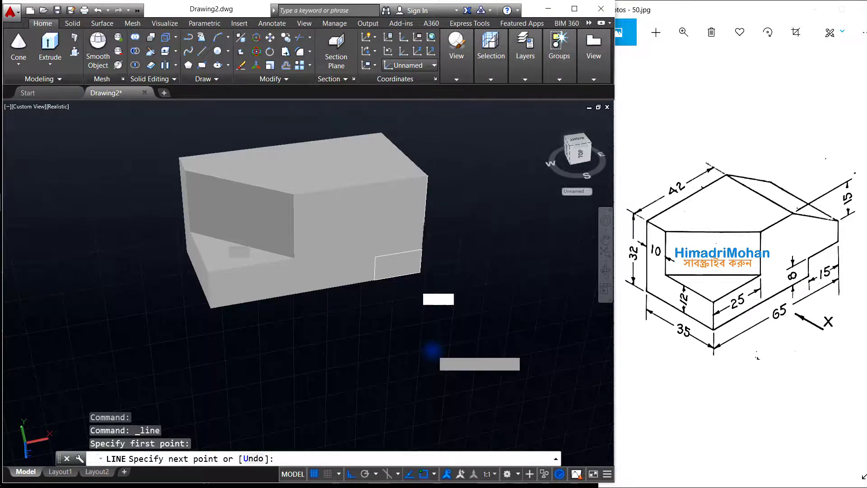
pyautogui.press('Return')
pyautogui.rightClick(432, 350)
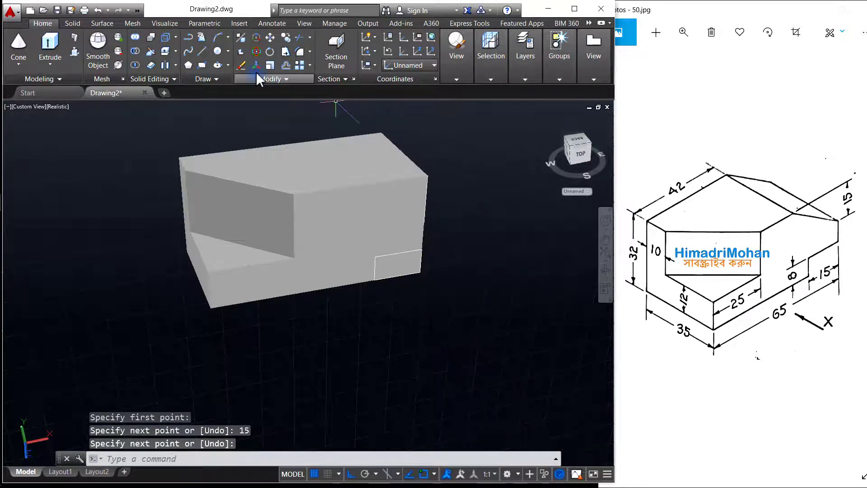
# Draw a 23-unit line from the top corner plus a polar-tracked diagonal to the right edge
pyautogui.press('Return')
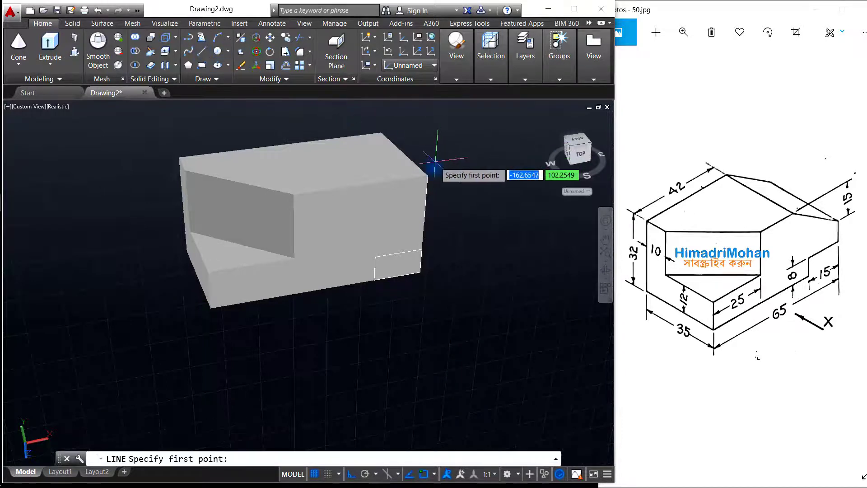
pyautogui.click(427, 175)
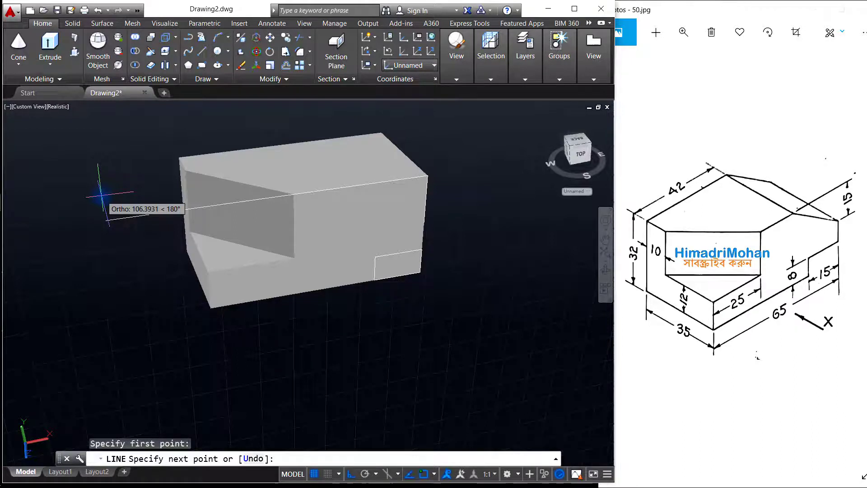
pyautogui.write('23')
pyautogui.press('Return')
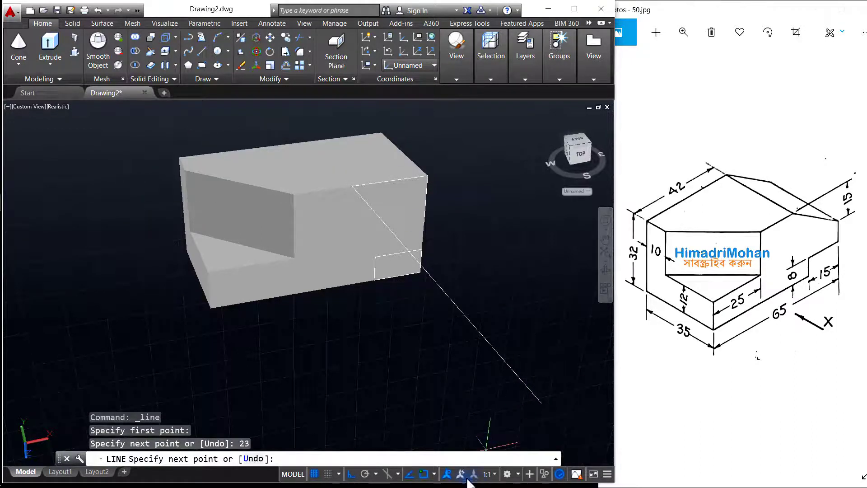
pyautogui.click(364, 474)
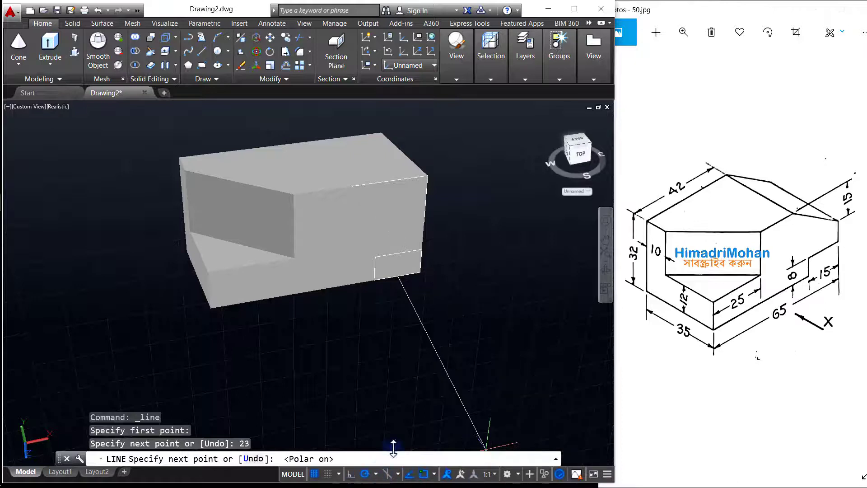
pyautogui.click(424, 222)
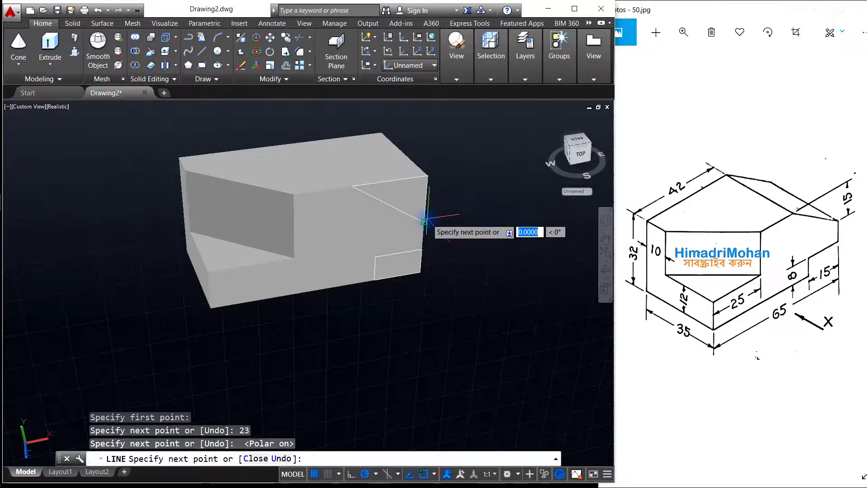
pyautogui.press('Escape')
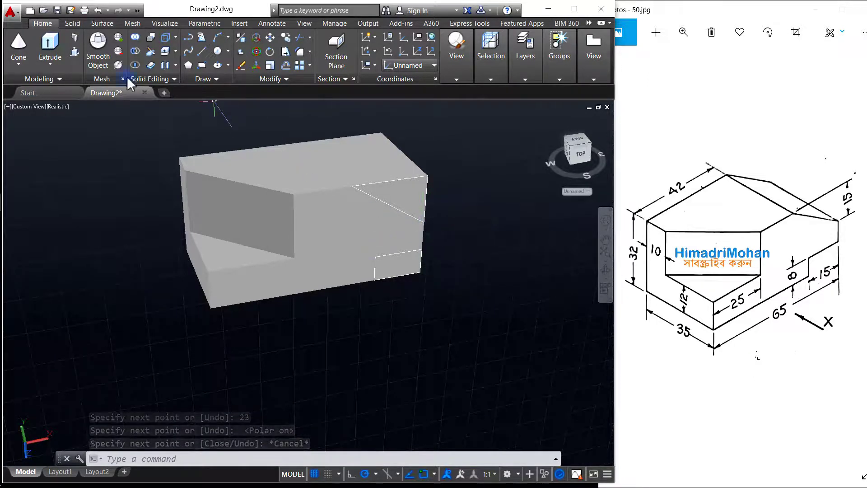
# Press-pull both the triangular corner and the small front-right notch through the block
pyautogui.click(77, 53)
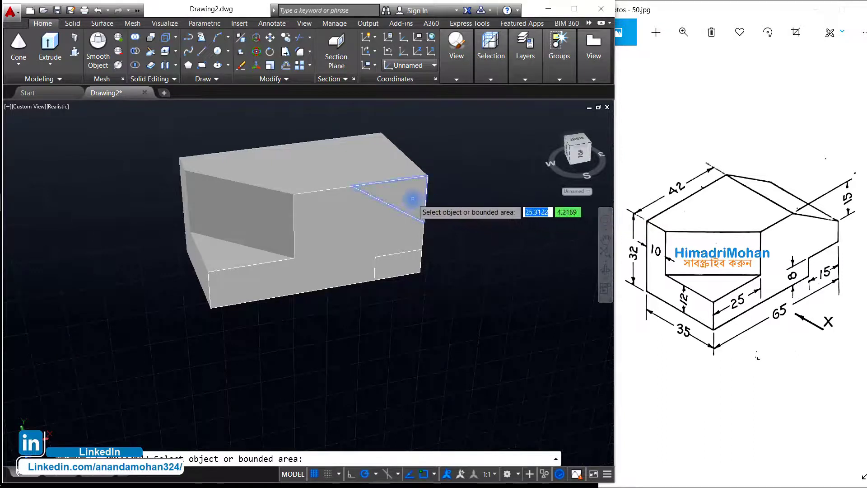
pyautogui.click(400, 194)
pyautogui.click(404, 268)
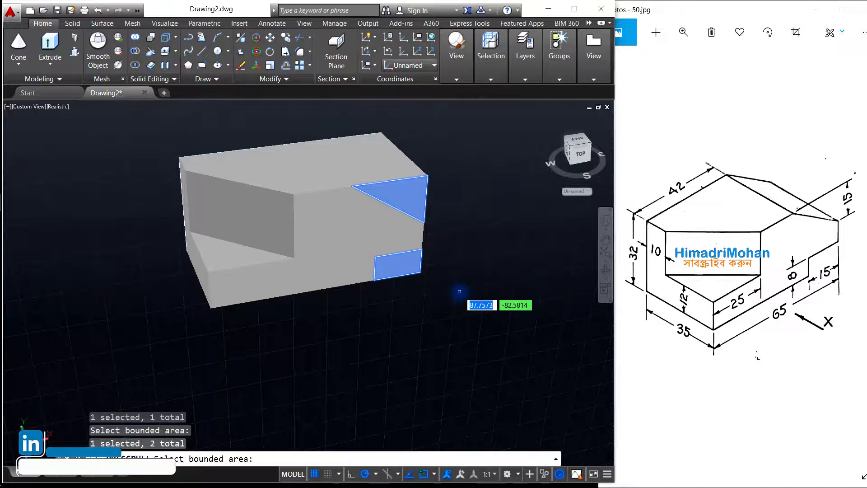
pyautogui.press('Return')
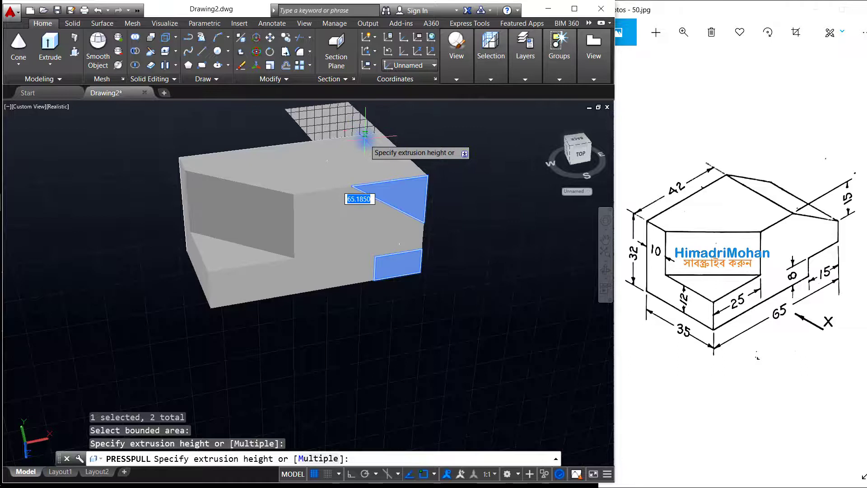
pyautogui.moveTo(365, 134); pyautogui.dragTo(392, 266, button='middle')
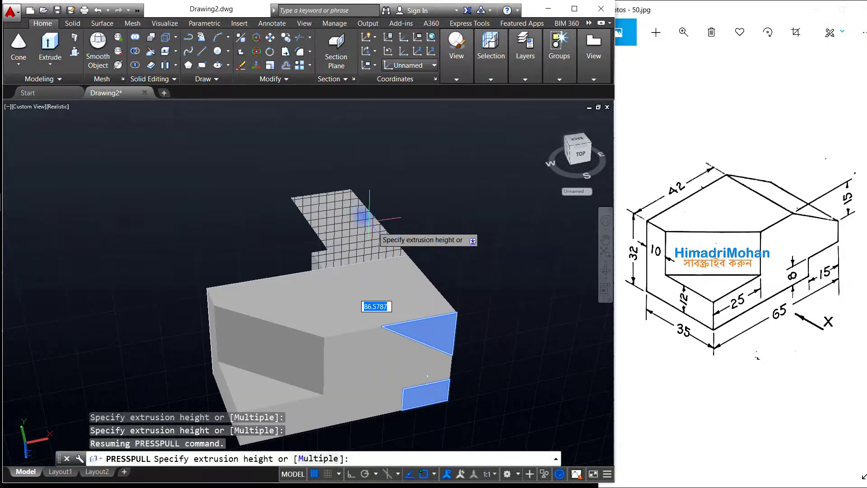
pyautogui.click(357, 199)
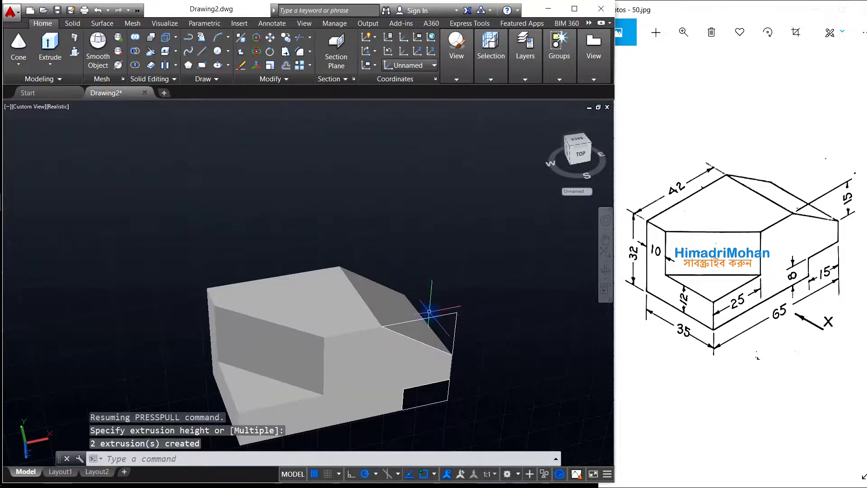
pyautogui.keyDown('shift'); pyautogui.moveTo(395, 209); pyautogui.dragTo(363, 176, button='middle'); pyautogui.keyUp('shift')
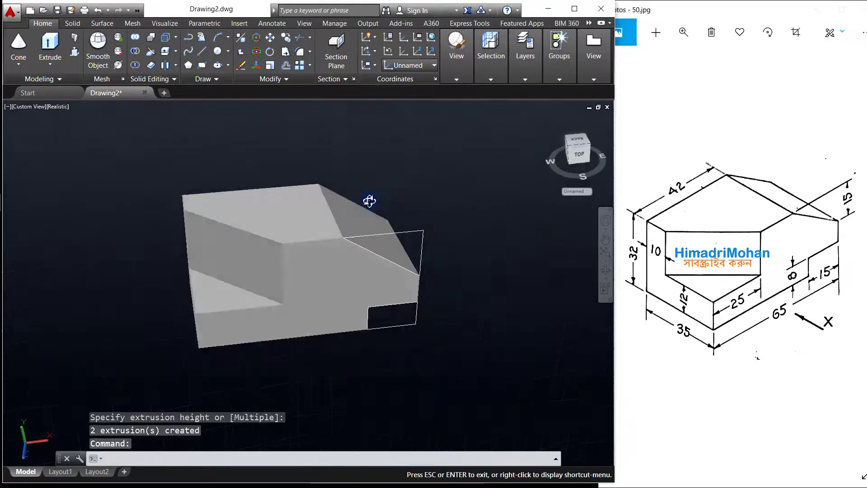
# Window-delete the leftover top lines and the notch outline lines
pyautogui.click(407, 222)
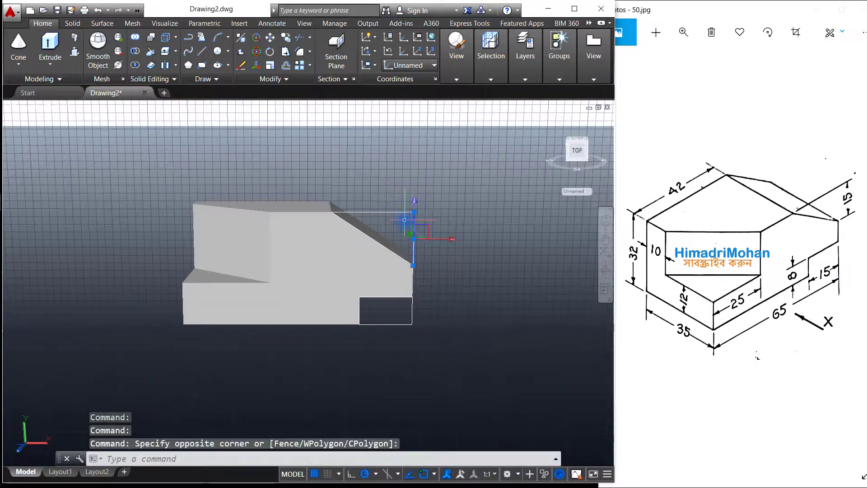
pyautogui.click(393, 213)
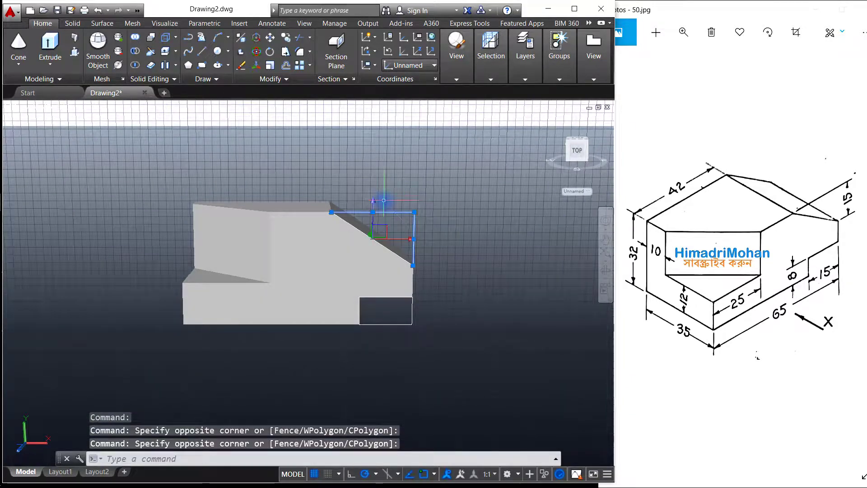
pyautogui.press('Delete')
pyautogui.click(357, 270)
pyautogui.click(398, 332)
pyautogui.press('Delete')
# Delete the stray leftover edge at the notch corner
pyautogui.scroll(2, 394, 318)
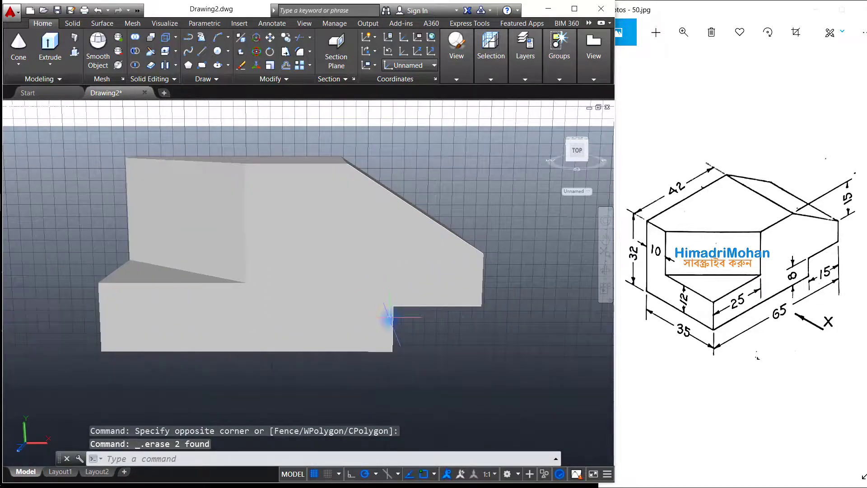
pyautogui.click(393, 320)
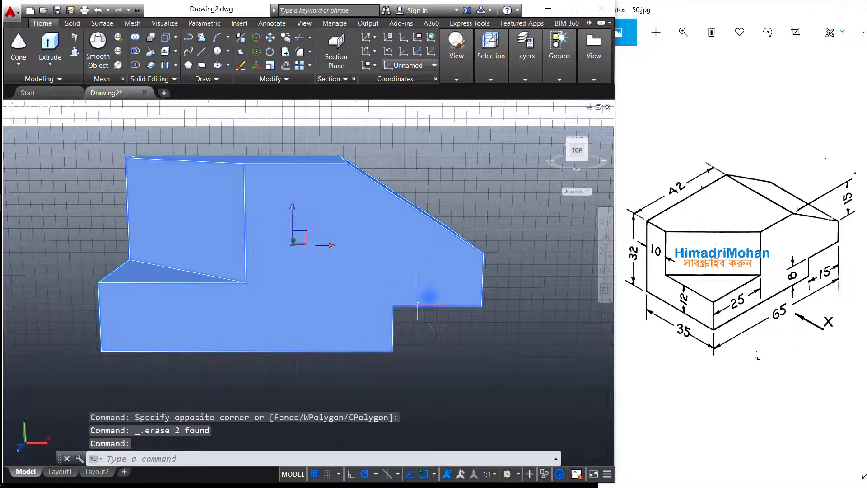
pyautogui.press('Escape')
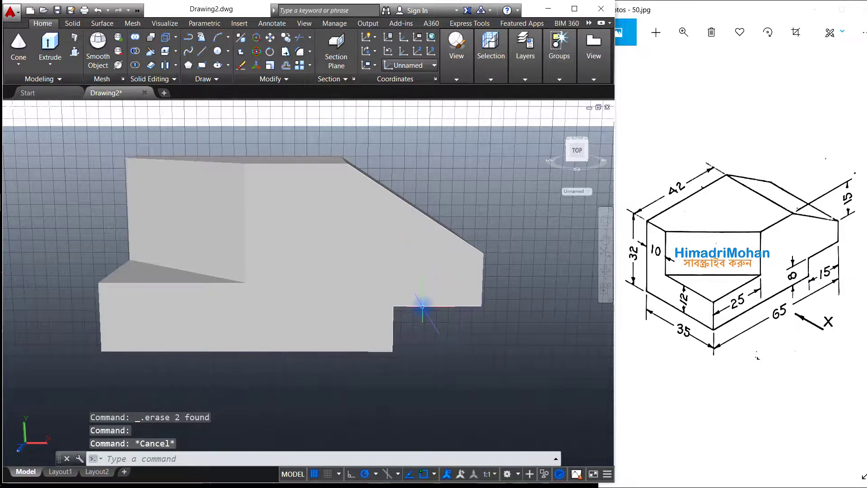
pyautogui.keyDown('ctrl'); pyautogui.click(423, 307); pyautogui.keyUp('ctrl')
pyautogui.press('Delete')
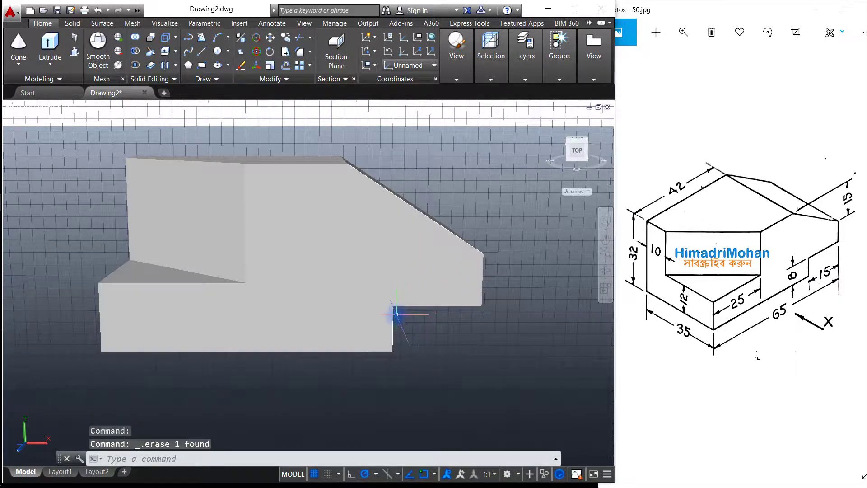
pyautogui.scroll(-3, 382, 187)
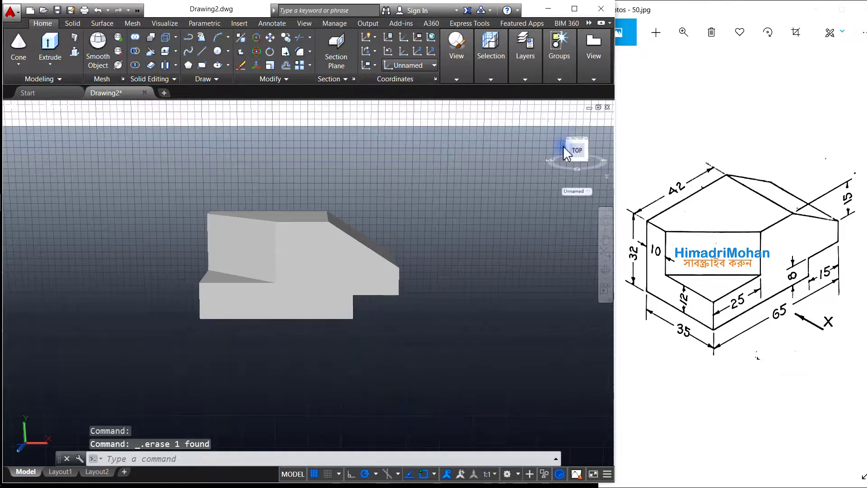
# Return the solid to the isometric Home view and pan it higher in the viewport
pyautogui.click(549, 119)
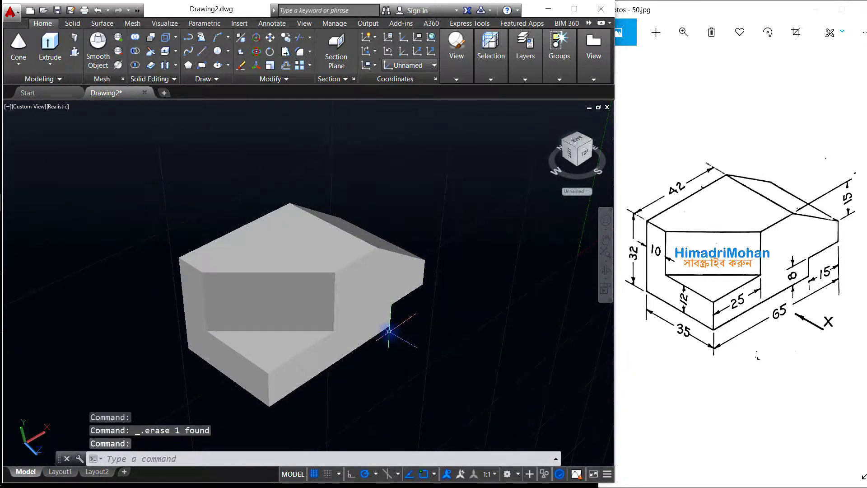
pyautogui.moveTo(388, 335)
pyautogui.mouseDown(button='middle')
pyautogui.moveTo(391, 277)
pyautogui.moveTo(341, 283)
pyautogui.moveTo(392, 295)
pyautogui.moveTo(376, 298)
pyautogui.mouseUp(button='middle')
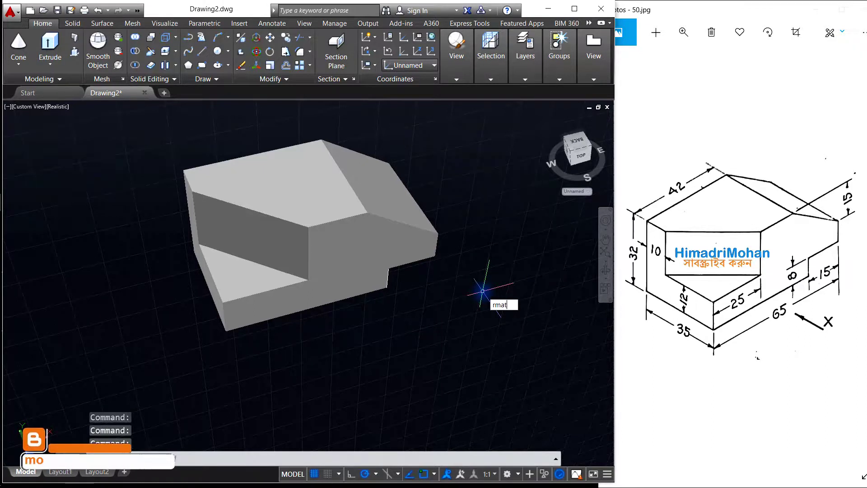
# Search the RMAT Materials Browser for 'paint' and apply the green Flake material to the block
pyautogui.write('RMAT')
pyautogui.press('Return')
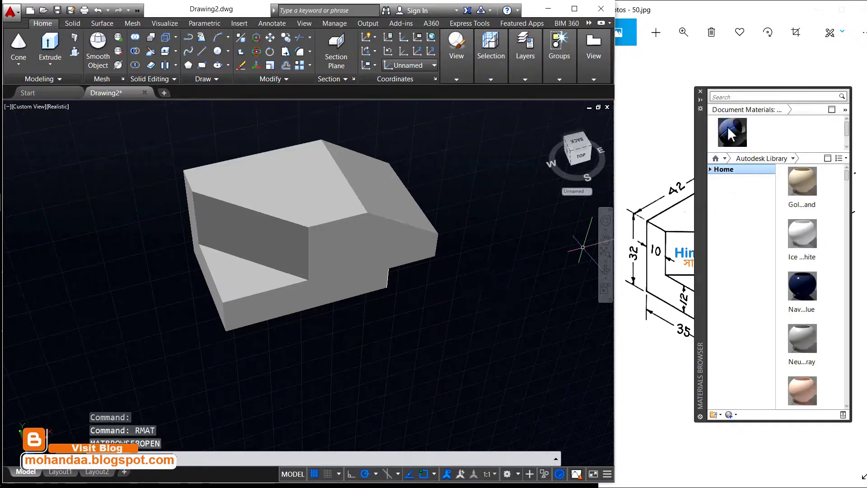
pyautogui.click(727, 99)
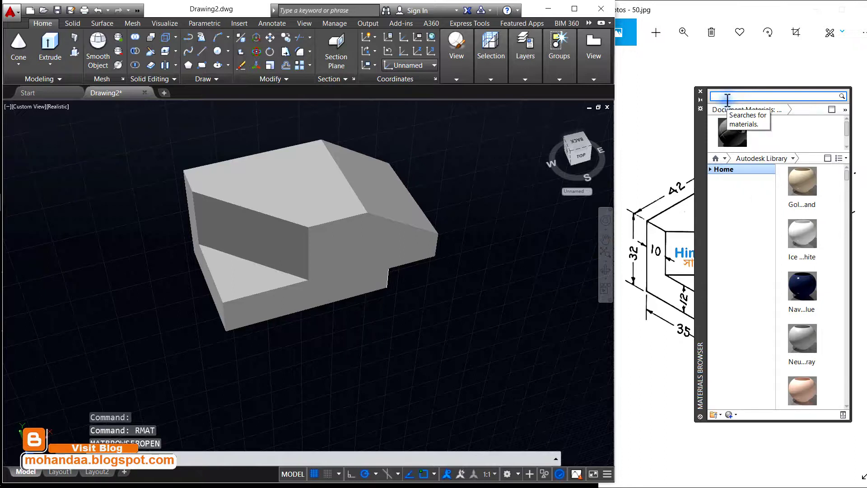
pyautogui.write('paint')
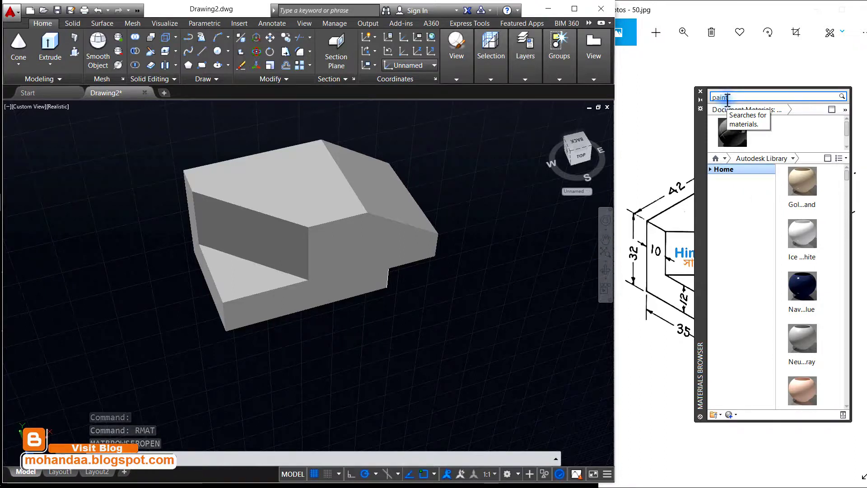
pyautogui.press('Return')
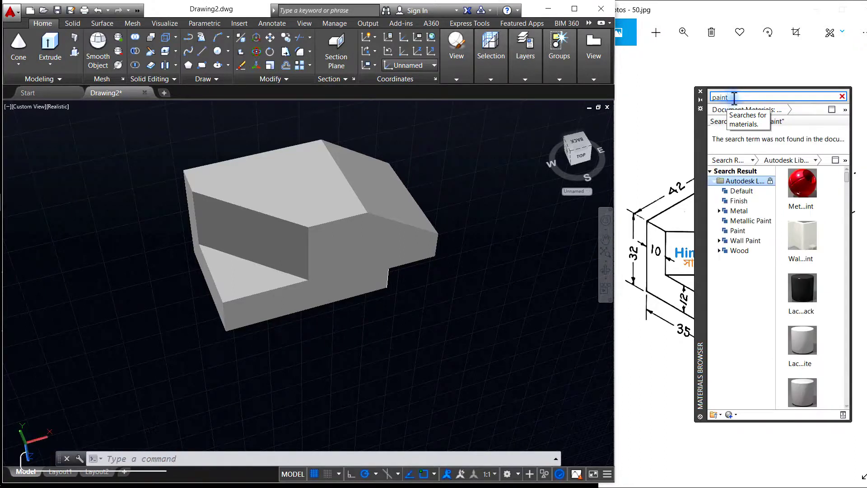
pyautogui.scroll(-3, 829, 256)
pyautogui.scroll(-2, 829, 256)
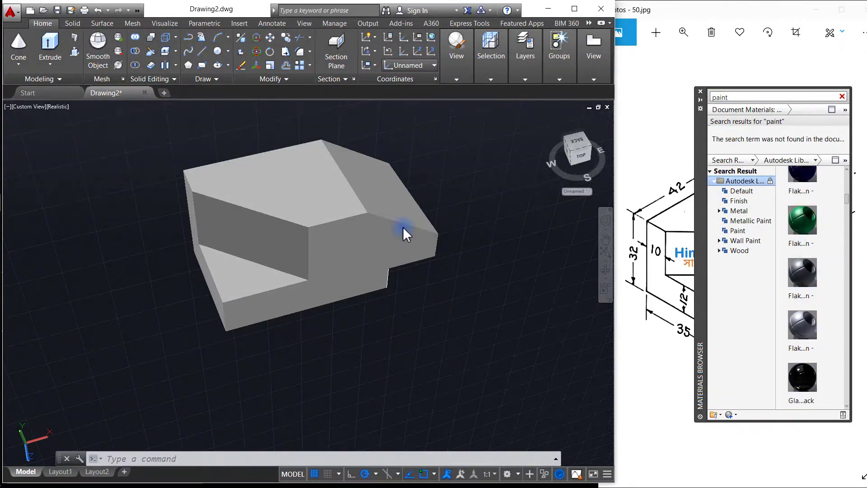
pyautogui.moveTo(406, 234); pyautogui.dragTo(406, 232)
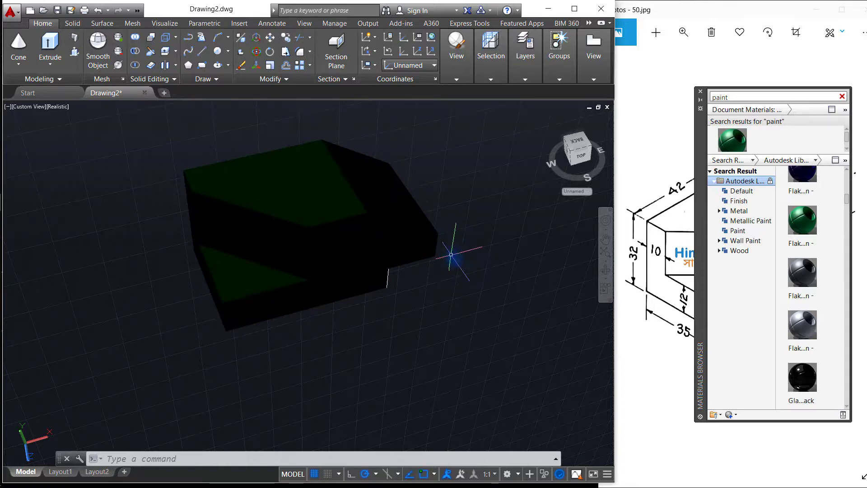
pyautogui.moveTo(461, 272)
pyautogui.keyDown('shift'); pyautogui.mouseDown(button='middle')
pyautogui.moveTo(426, 207)
pyautogui.moveTo(448, 254)
pyautogui.mouseUp(button='middle'); pyautogui.keyUp('shift')
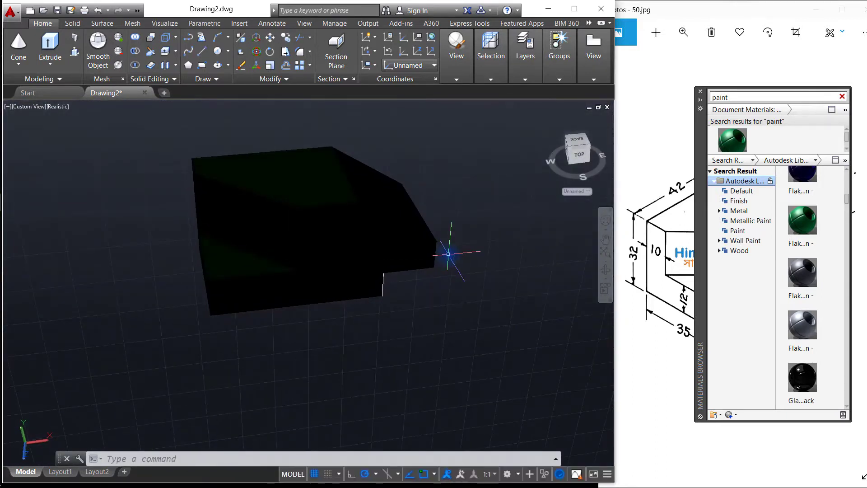